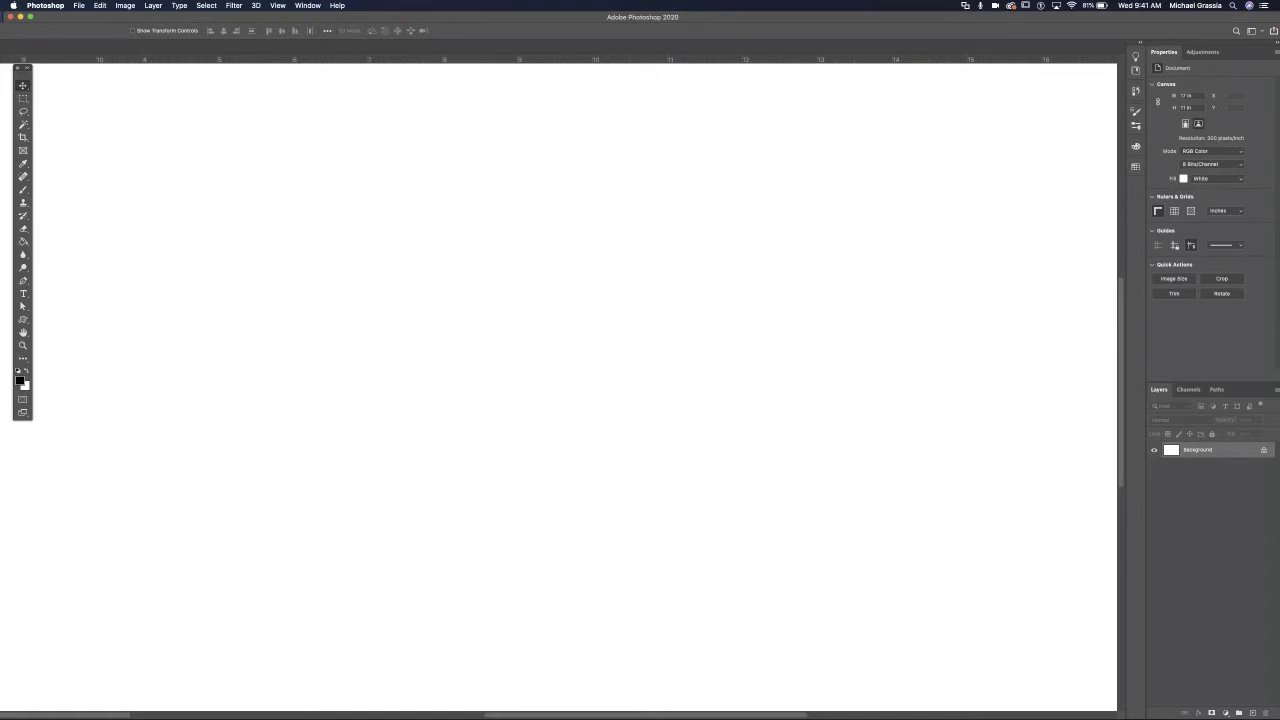
- With the Brush, sketch the dog's first eye as overlapping black ovals
key(b)
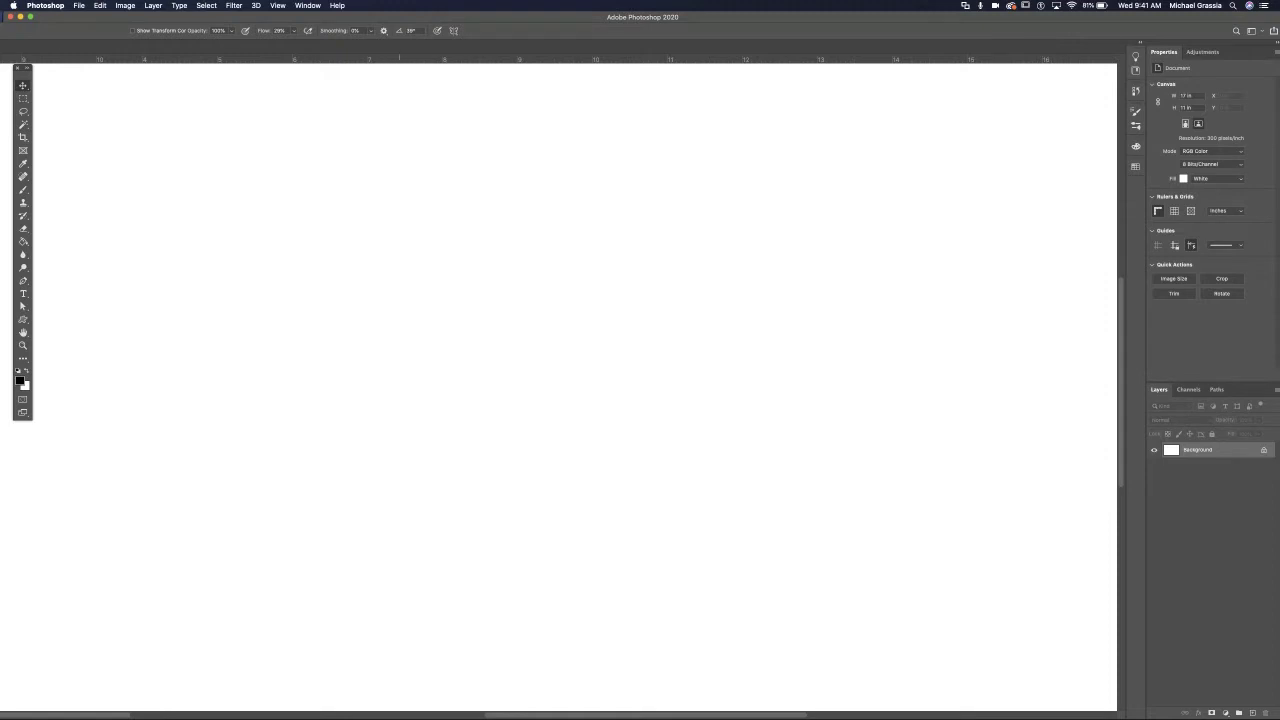
mouse_move(400, 289)
mouse_down()
mouse_move(375, 322)
mouse_move(413, 320)
mouse_move(418, 289)
mouse_move(398, 287)
mouse_move(372, 289)
mouse_move(358, 316)
mouse_move(376, 321)
mouse_up()
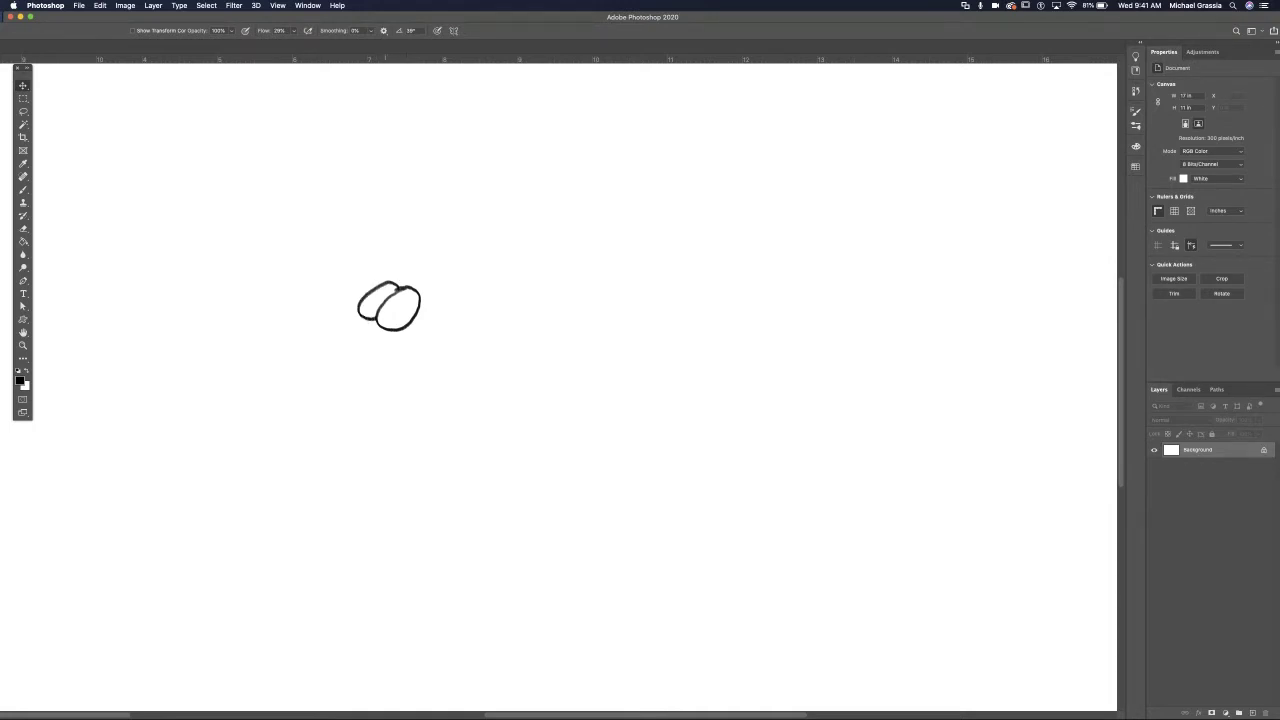
- Add a black pupil, the snout's top line and a filled black nose with a highlight
drag(380, 320, 363, 305)
drag(372, 320, 295, 318)
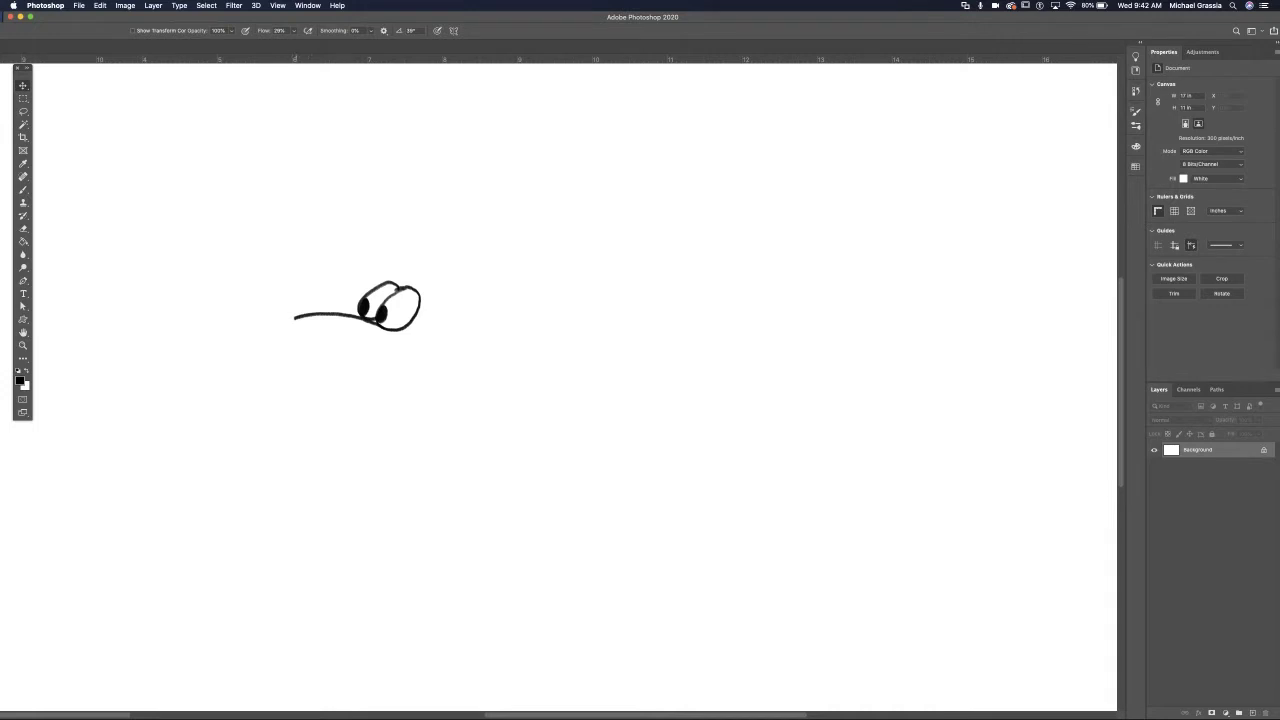
mouse_move(295, 318)
mouse_down()
mouse_move(270, 310)
mouse_move(283, 331)
mouse_move(295, 321)
mouse_up()
mouse_move(287, 317)
mouse_down()
mouse_move(270, 306)
mouse_move(278, 326)
mouse_move(291, 318)
mouse_move(280, 330)
mouse_up()
- Draw the muzzle front, chin and jaw line, and a curled mouth corner (redrawn once)
mouse_move(277, 330)
mouse_down()
mouse_move(304, 384)
mouse_move(332, 390)
mouse_move(378, 376)
mouse_move(422, 338)
mouse_up()
mouse_move(274, 332)
mouse_down()
mouse_move(258, 356)
mouse_move(272, 380)
mouse_move(288, 376)
mouse_up()
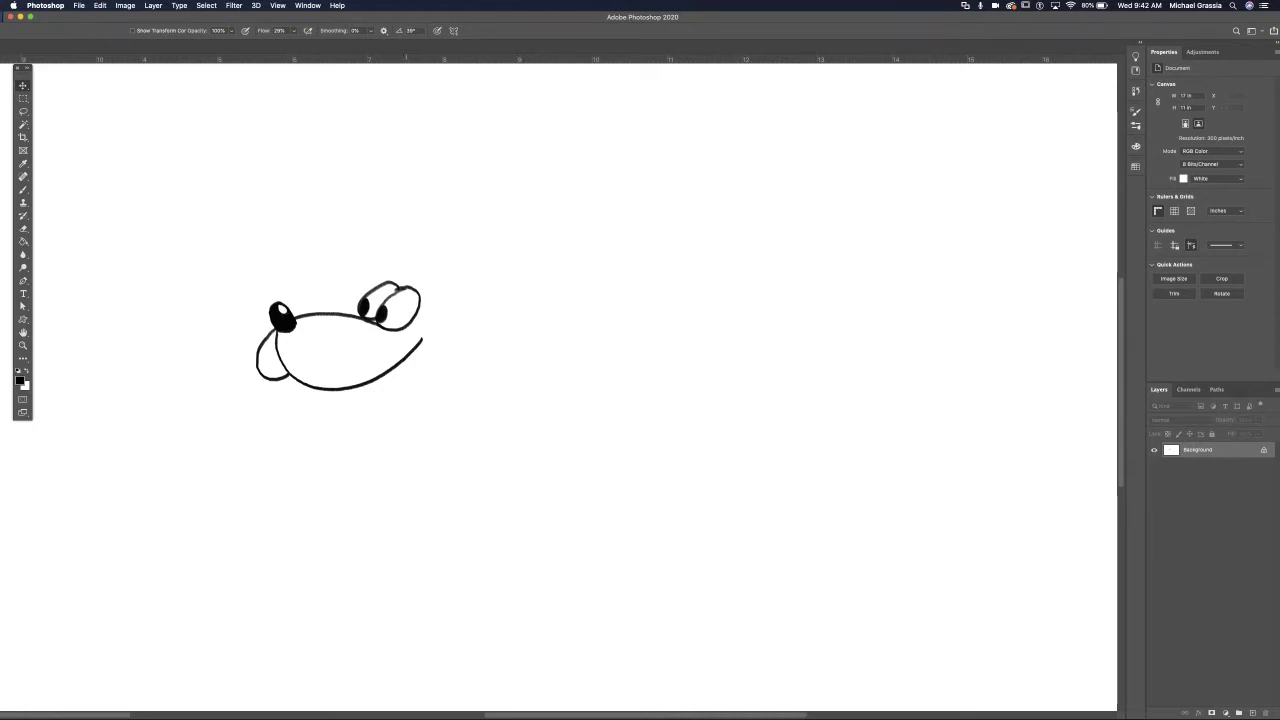
drag(406, 346, 438, 343)
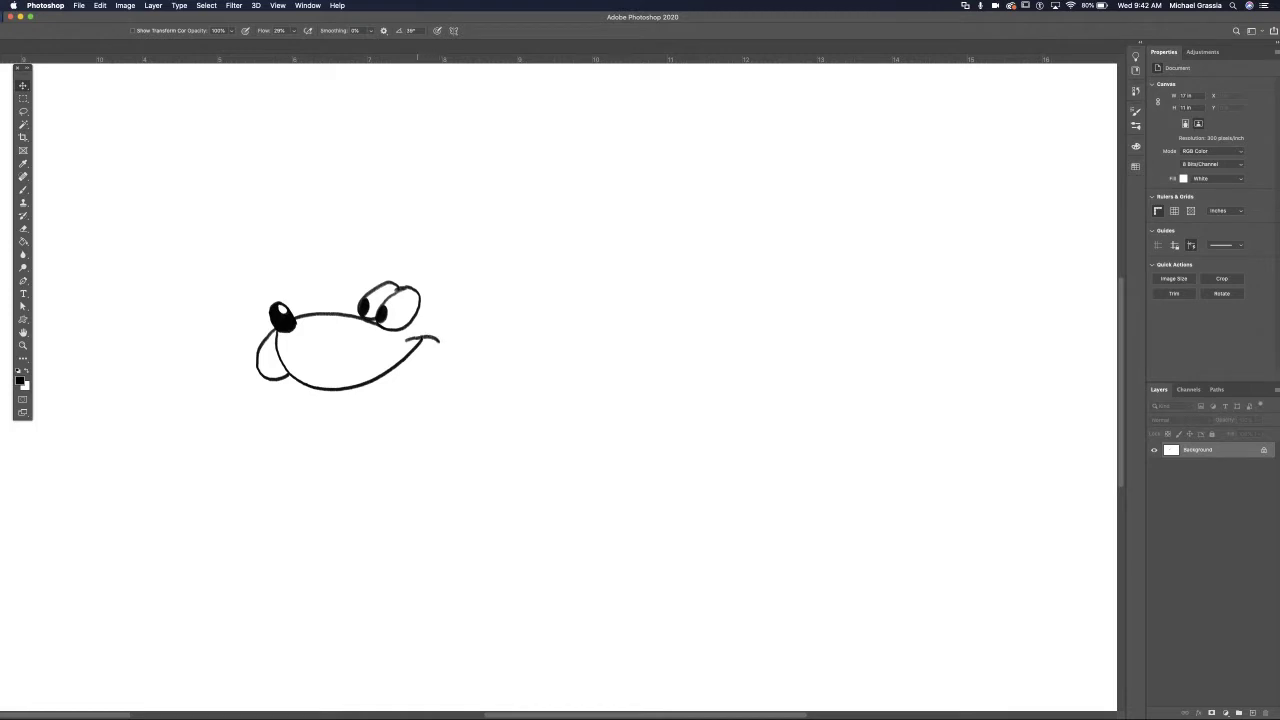
key(super+z)
drag(412, 341, 436, 349)
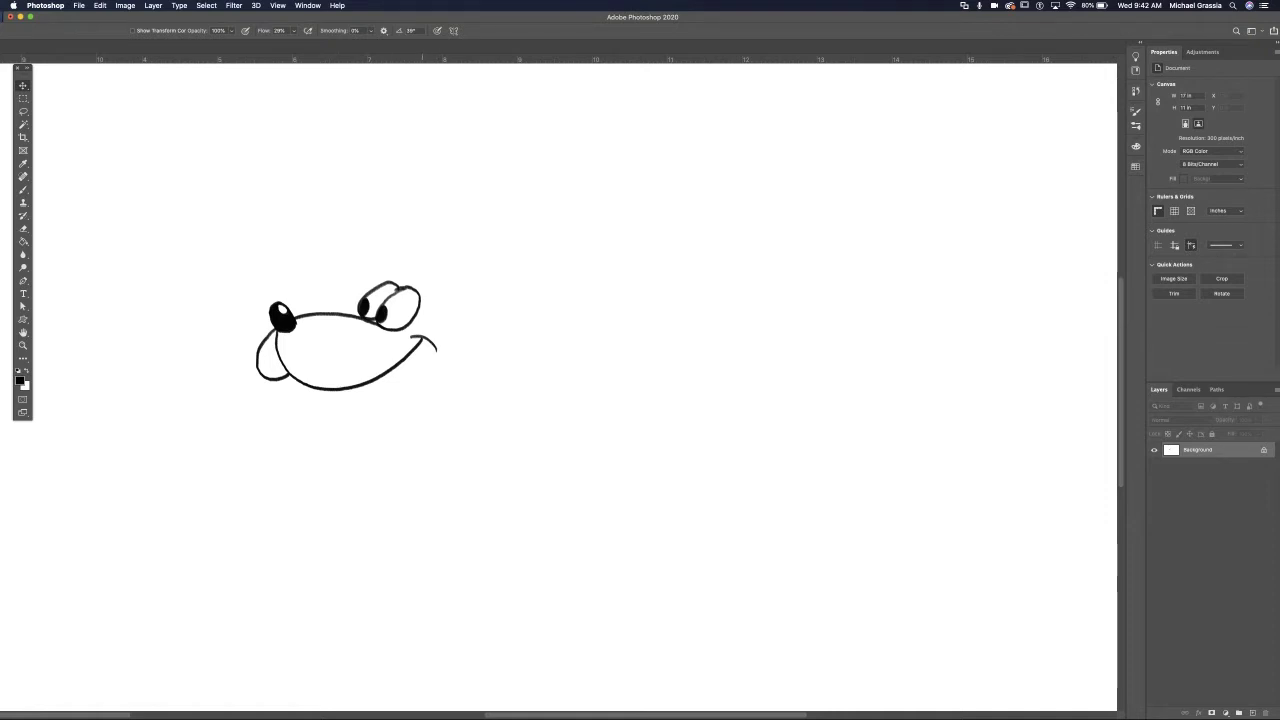
- Draw the hanging tongue, the open mouth's edges and the jaw lines
drag(424, 338, 436, 420)
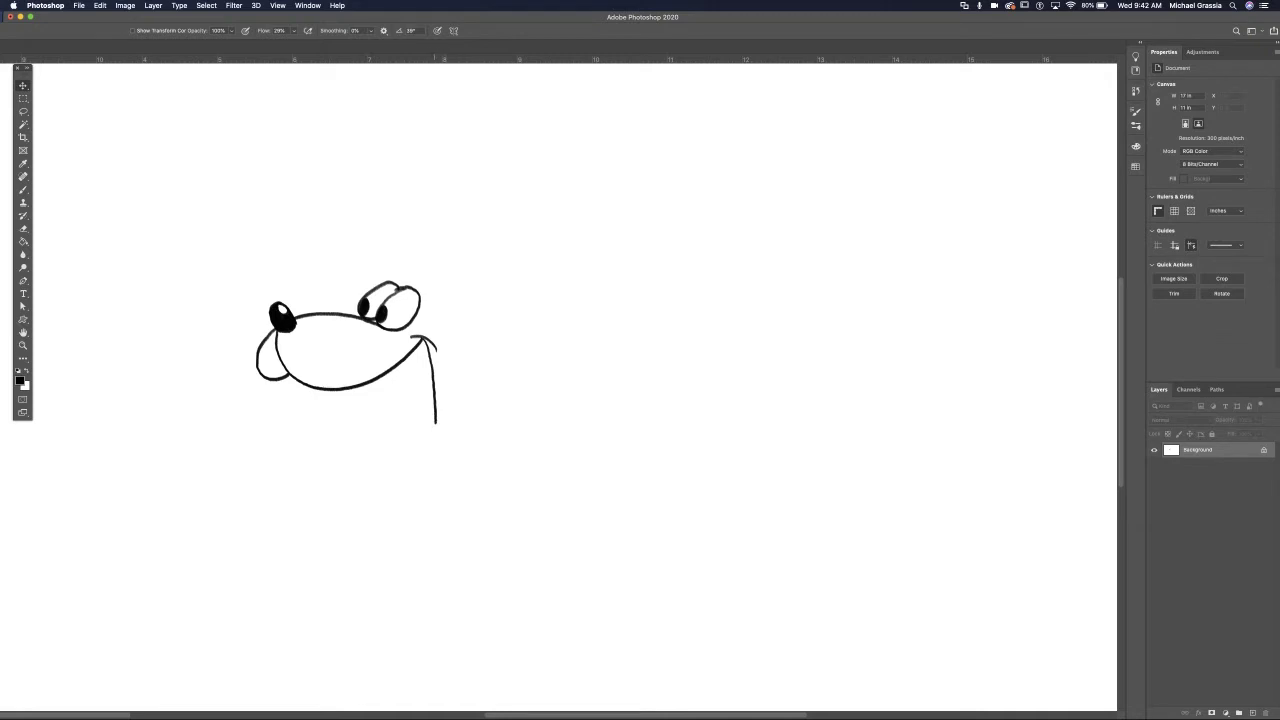
mouse_move(435, 402)
mouse_down()
mouse_move(415, 438)
mouse_move(450, 447)
mouse_move(405, 450)
mouse_move(426, 472)
mouse_move(517, 460)
mouse_move(531, 424)
mouse_move(493, 403)
mouse_move(434, 423)
mouse_up()
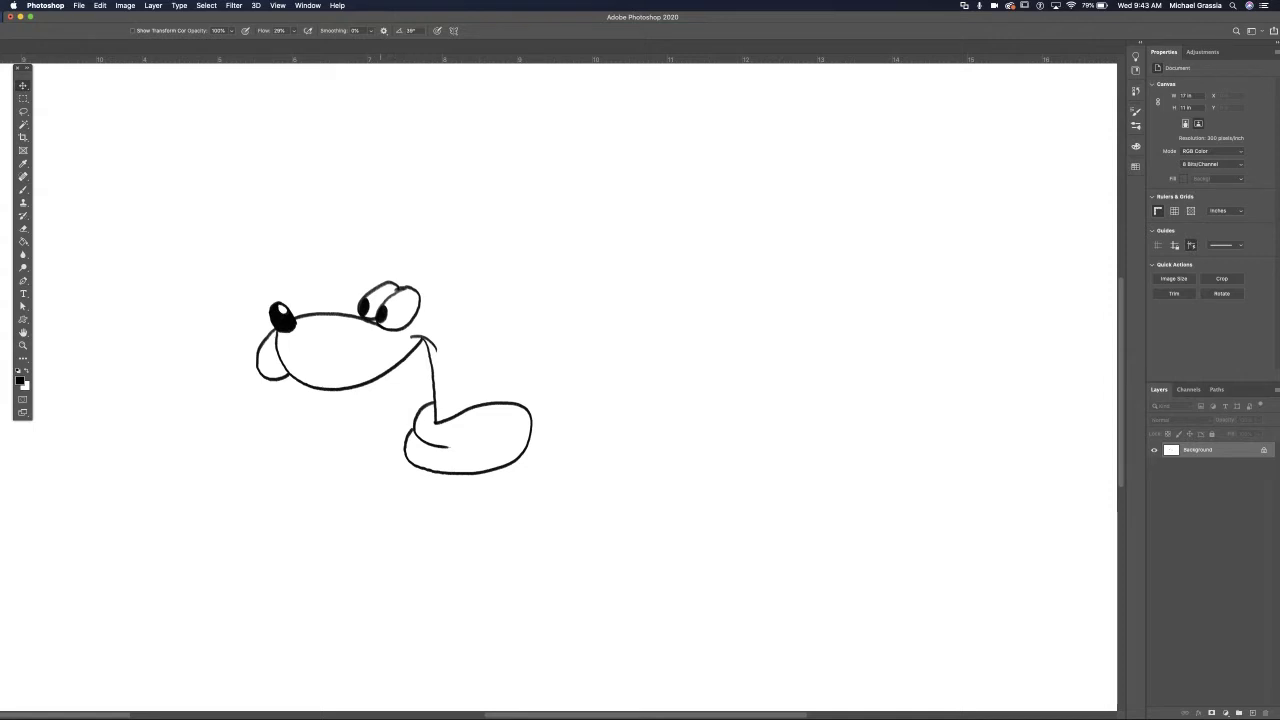
drag(381, 381, 406, 425)
drag(374, 382, 404, 434)
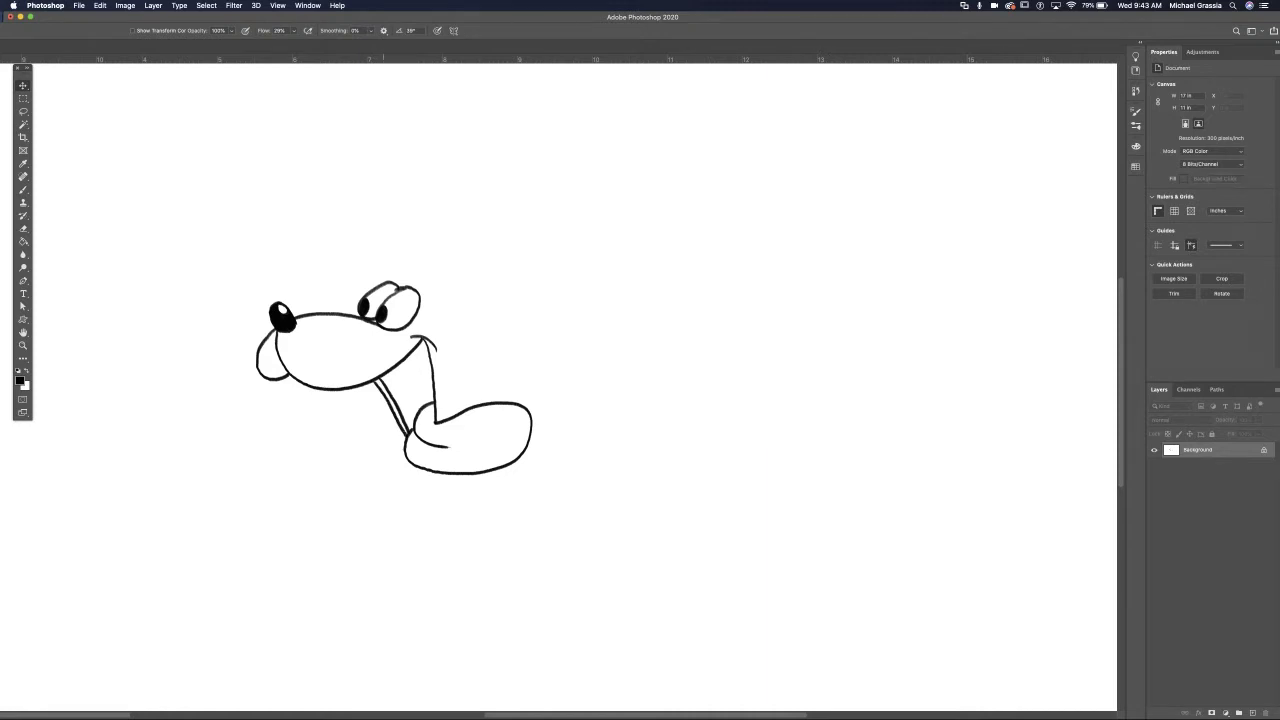
mouse_move(385, 378)
mouse_down()
mouse_move(426, 342)
mouse_move(432, 396)
mouse_move(416, 414)
mouse_up()
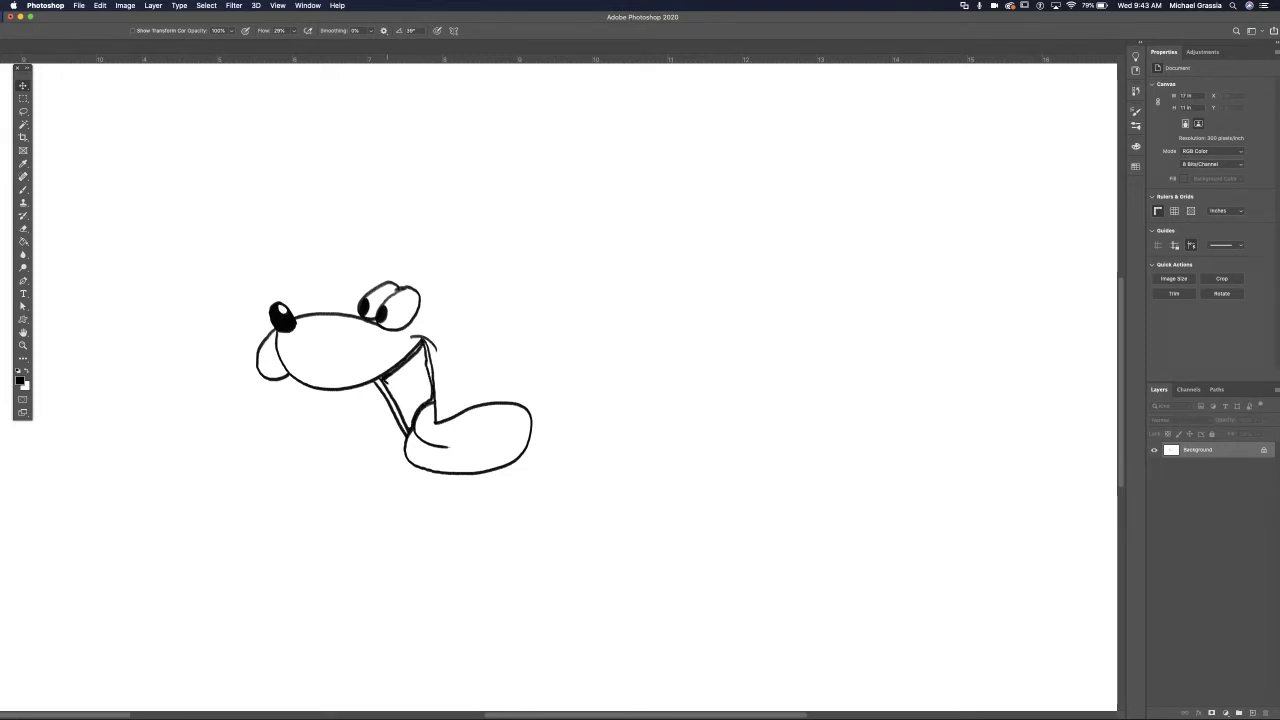
mouse_move(386, 375)
mouse_down()
mouse_move(404, 361)
mouse_move(390, 392)
mouse_move(407, 428)
mouse_move(422, 398)
mouse_up()
- Fill the mouth interior black and add the curved cheek line
drag(427, 348, 427, 403)
mouse_move(412, 358)
mouse_down()
mouse_move(390, 384)
mouse_move(408, 404)
mouse_move(426, 398)
mouse_move(398, 414)
mouse_move(412, 396)
mouse_up()
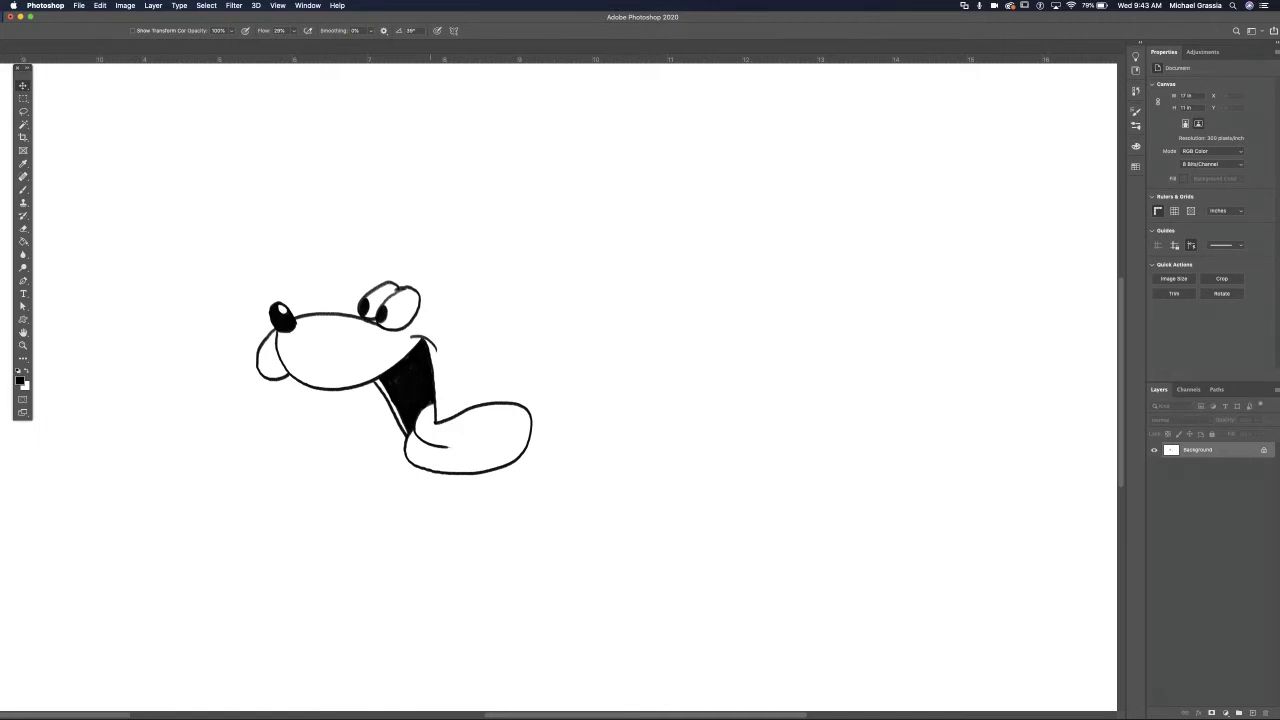
drag(444, 372, 446, 420)
- Draw the back of the head, eyebrows, a long backward-streaming ear and fur tufts on top
mouse_move(439, 314)
mouse_down()
mouse_move(480, 320)
mouse_move(470, 358)
mouse_move(444, 377)
mouse_up()
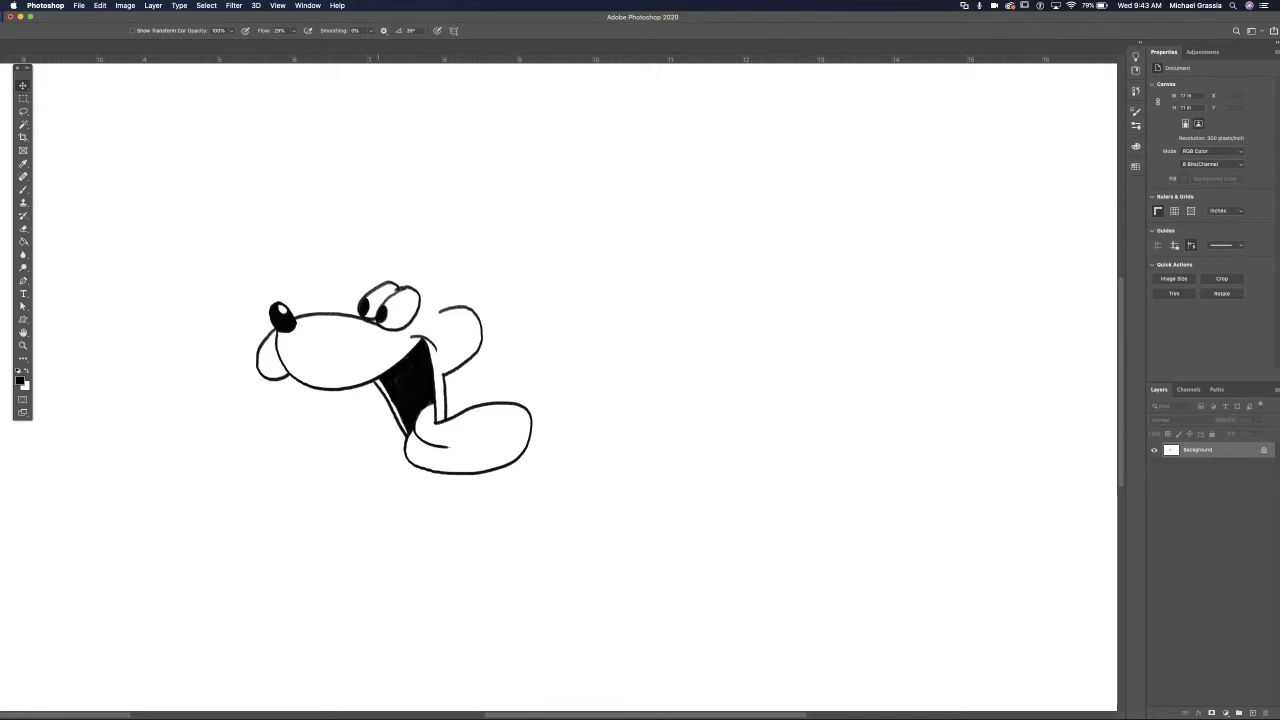
mouse_move(376, 280)
mouse_down()
mouse_move(405, 268)
mouse_move(392, 264)
mouse_move(376, 278)
mouse_move(416, 267)
mouse_move(426, 295)
mouse_move(431, 279)
mouse_up()
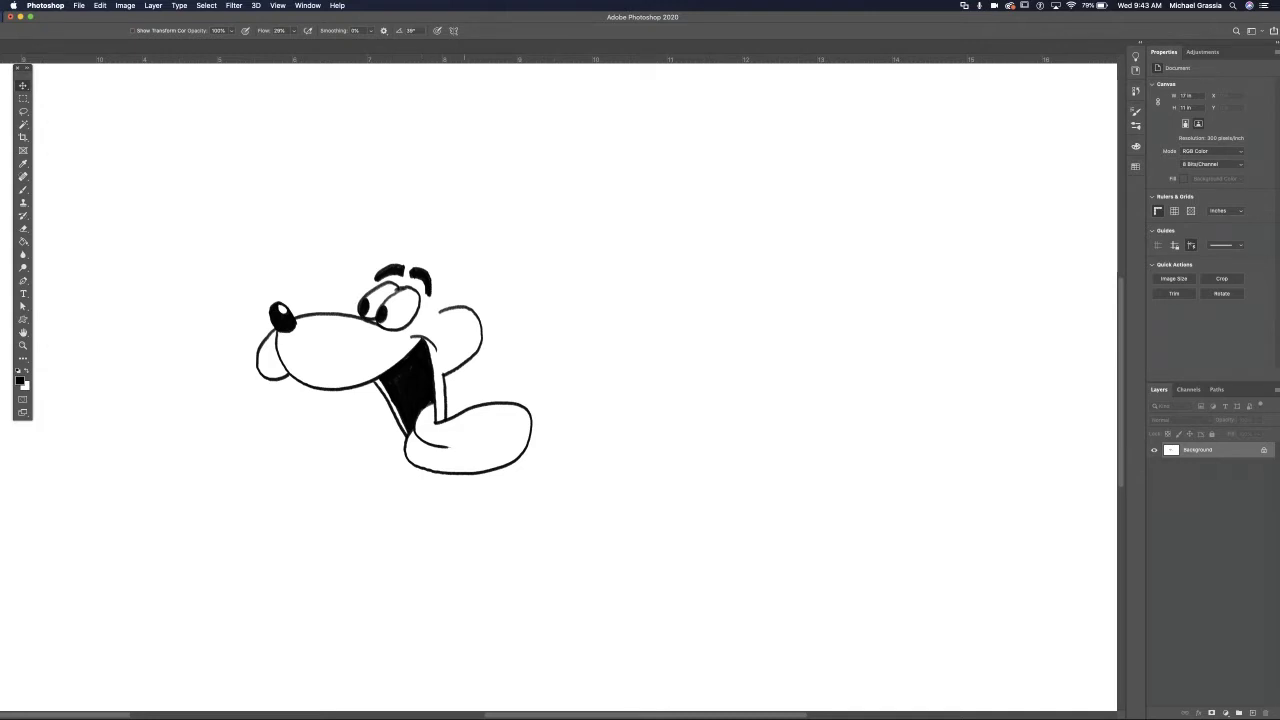
drag(457, 270, 626, 242)
mouse_move(456, 270)
mouse_down()
mouse_move(453, 288)
mouse_move(494, 298)
mouse_move(622, 285)
mouse_move(636, 250)
mouse_move(626, 242)
mouse_up()
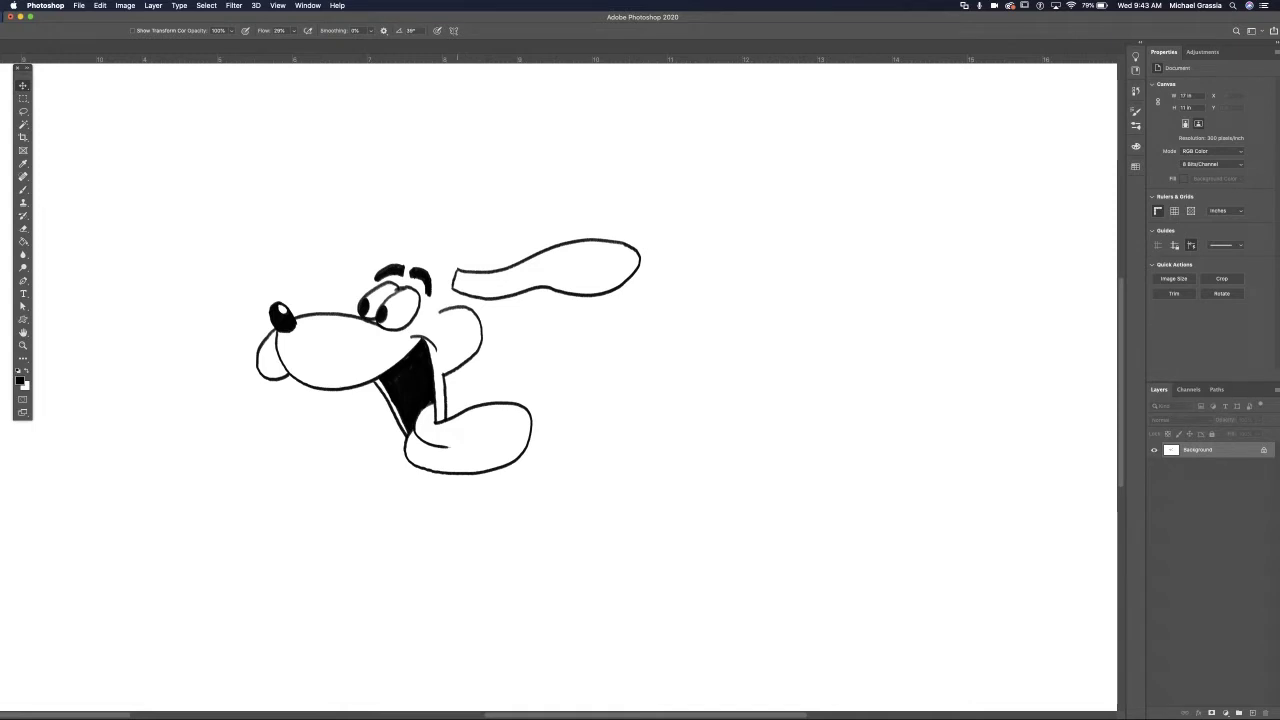
drag(455, 292, 456, 303)
mouse_move(397, 260)
mouse_down()
mouse_move(468, 243)
mouse_move(494, 256)
mouse_up()
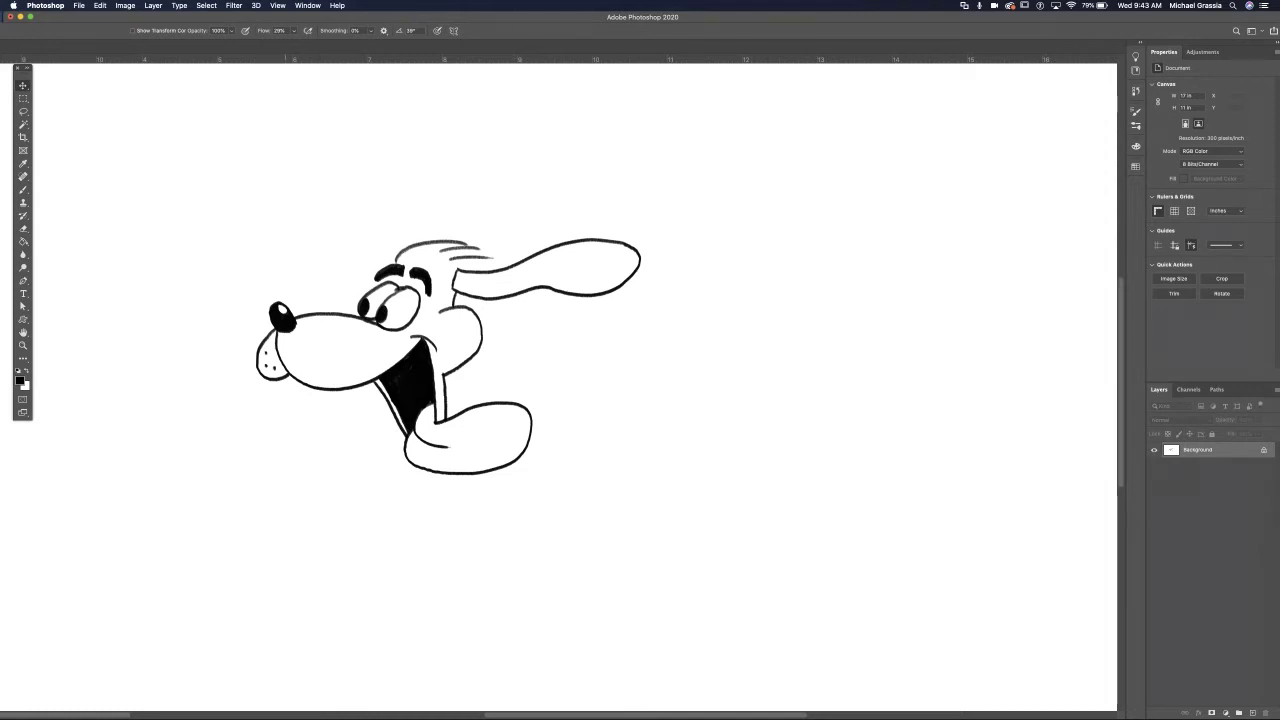
- Dot three freckles on the muzzle and add whisker strokes
click(290, 349)
click(300, 367)
click(310, 356)
mouse_move(258, 353)
mouse_down()
mouse_move(238, 351)
mouse_move(244, 363)
mouse_up()
drag(307, 377, 309, 394)
- Draw the collar strap behind the jaw and the long back line extending right
mouse_move(462, 366)
mouse_down()
mouse_move(487, 372)
mouse_move(470, 393)
mouse_up()
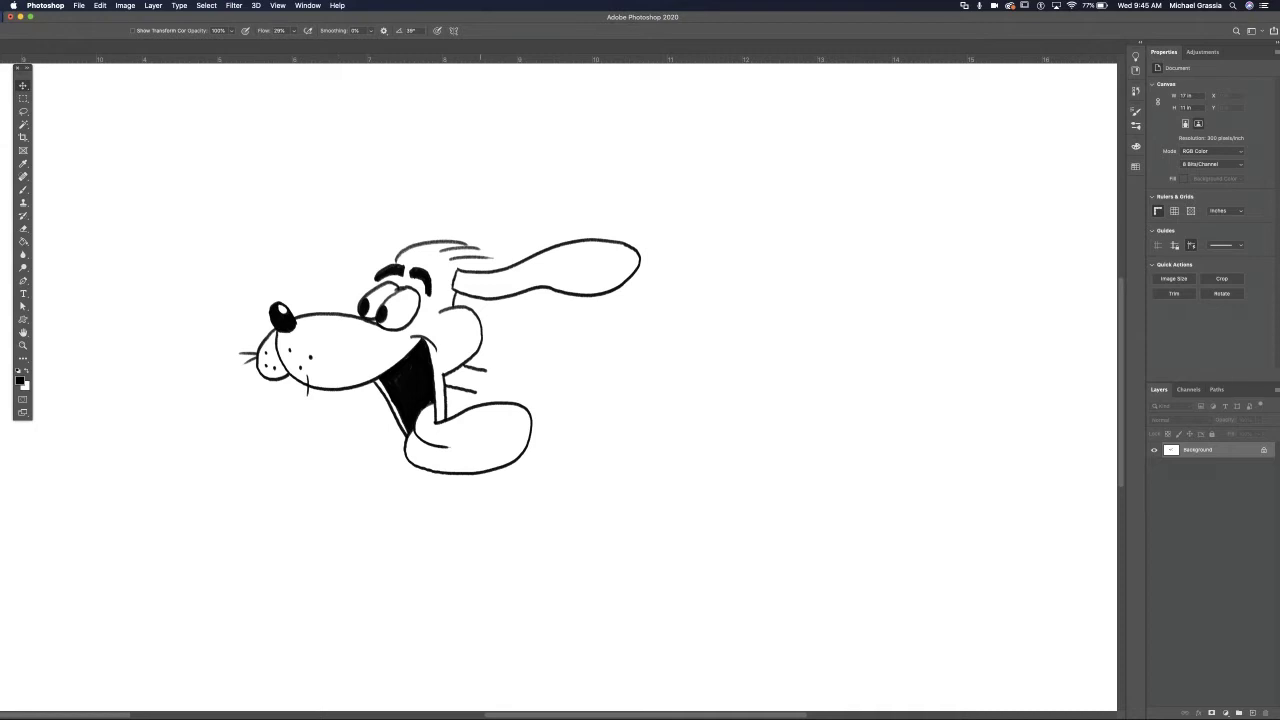
drag(493, 353, 465, 405)
mouse_move(494, 354)
mouse_down()
mouse_move(507, 353)
mouse_move(494, 400)
mouse_up()
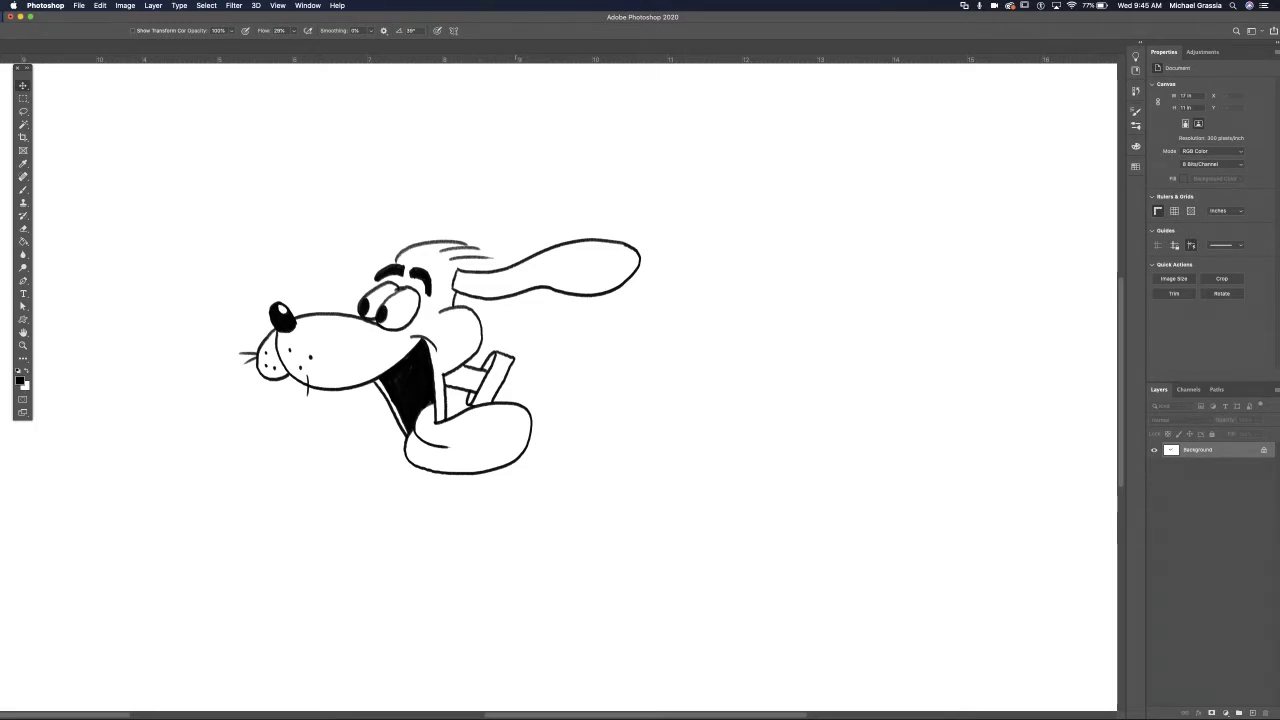
mouse_move(512, 360)
mouse_down()
mouse_move(652, 362)
mouse_move(777, 348)
mouse_up()
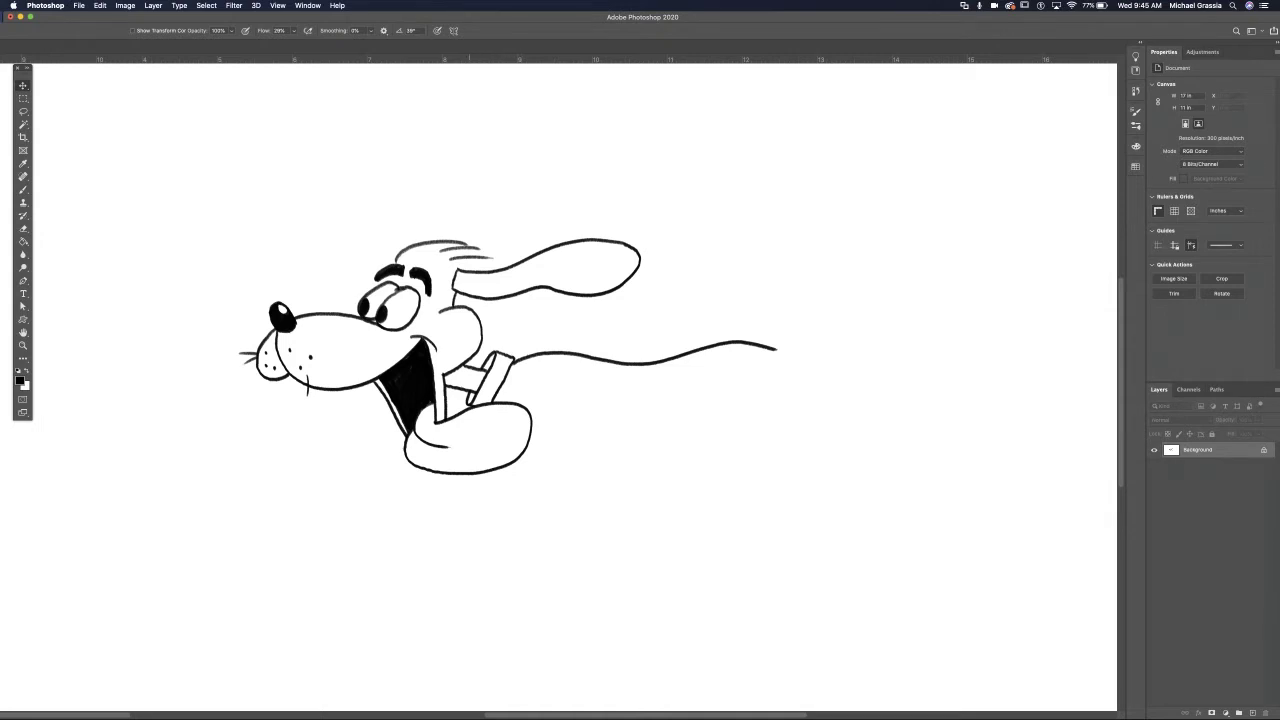
- Draw the front leg's two edges down from the chin, ending in a rounded paw
drag(472, 474, 436, 534)
drag(538, 437, 457, 551)
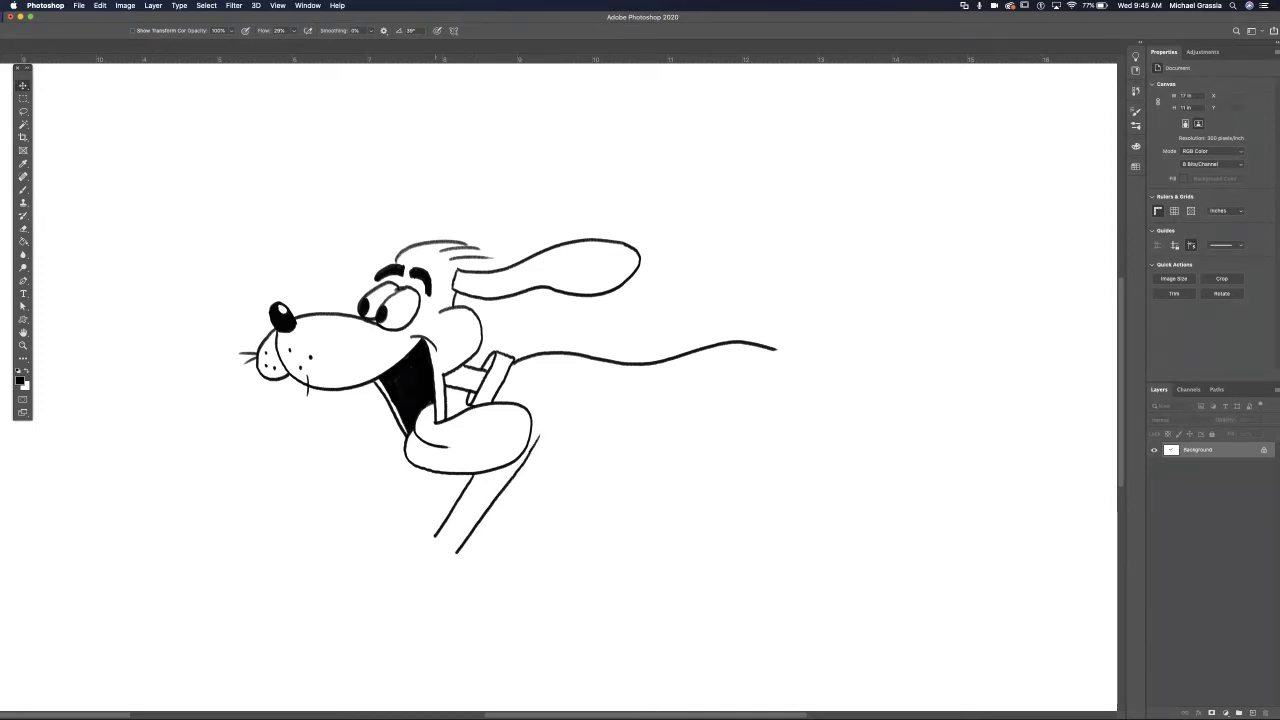
mouse_move(435, 535)
mouse_down()
mouse_move(414, 514)
mouse_move(374, 528)
mouse_move(424, 581)
mouse_move(455, 558)
mouse_up()
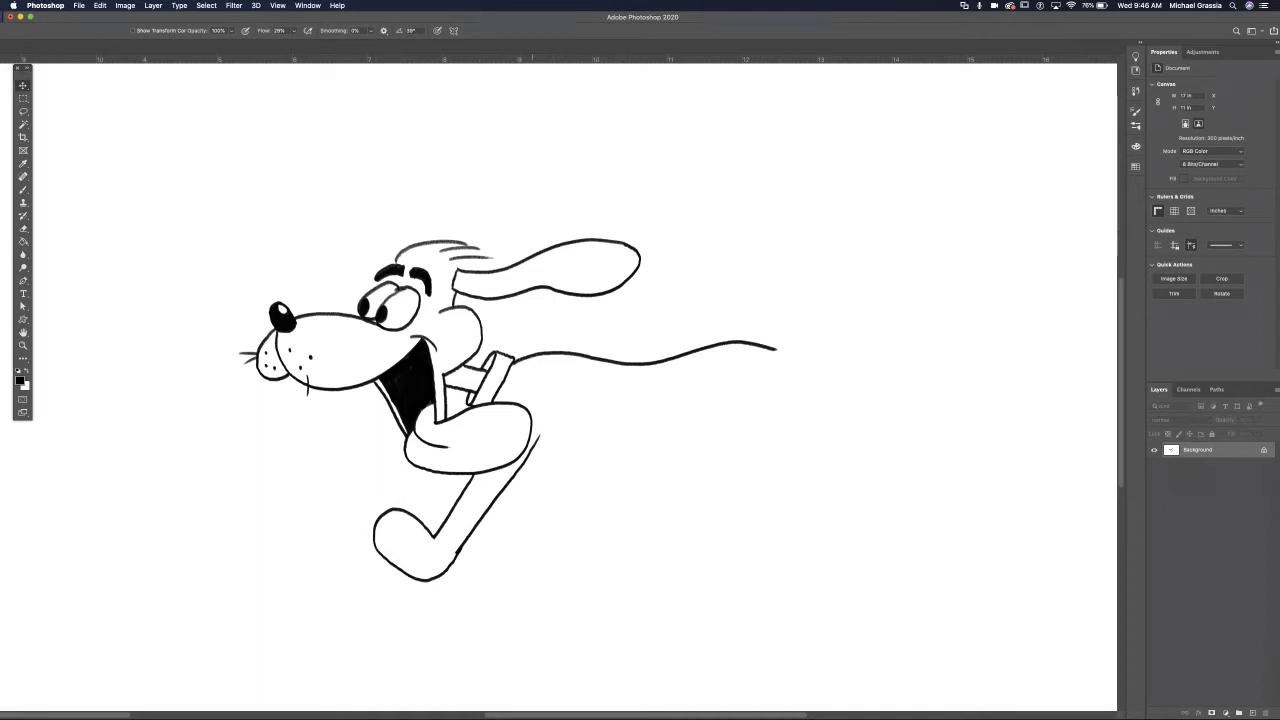
- Draw the belly line and an outstretched hind leg ending in a paw
mouse_move(530, 456)
mouse_down()
mouse_move(626, 462)
mouse_move(728, 432)
mouse_up()
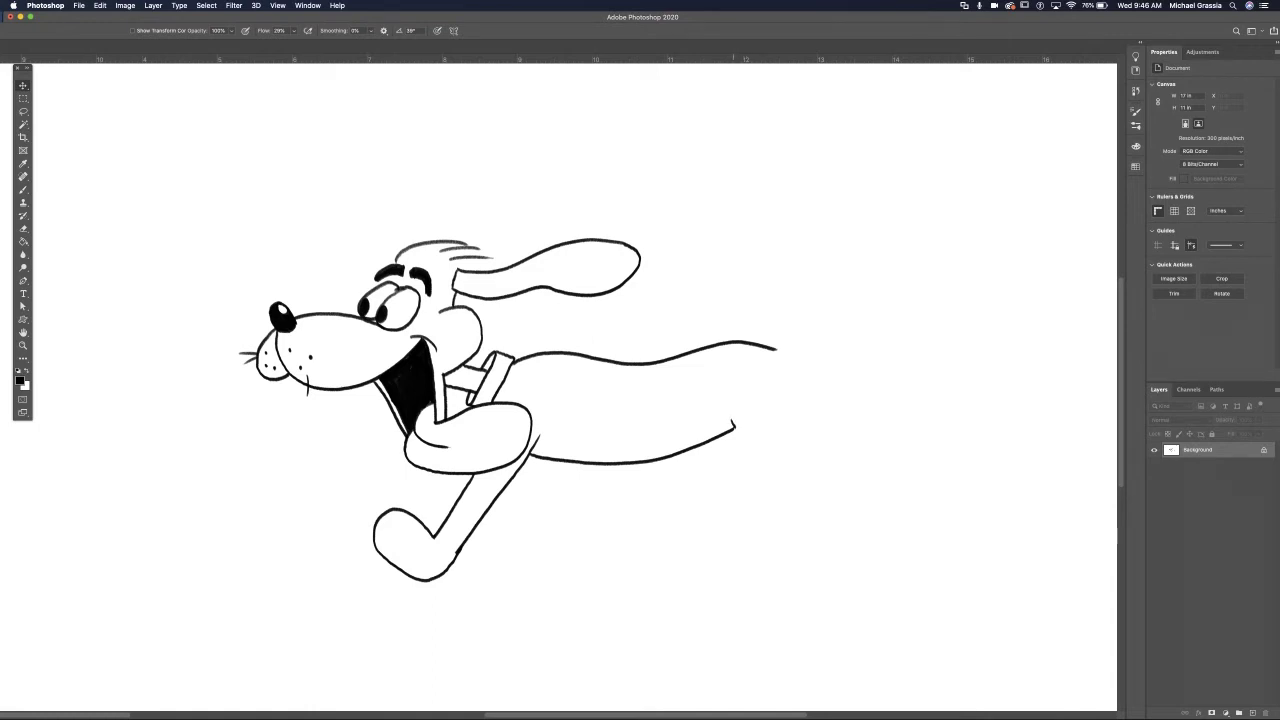
mouse_move(734, 424)
mouse_down()
mouse_move(794, 486)
mouse_move(869, 484)
mouse_move(901, 466)
mouse_up()
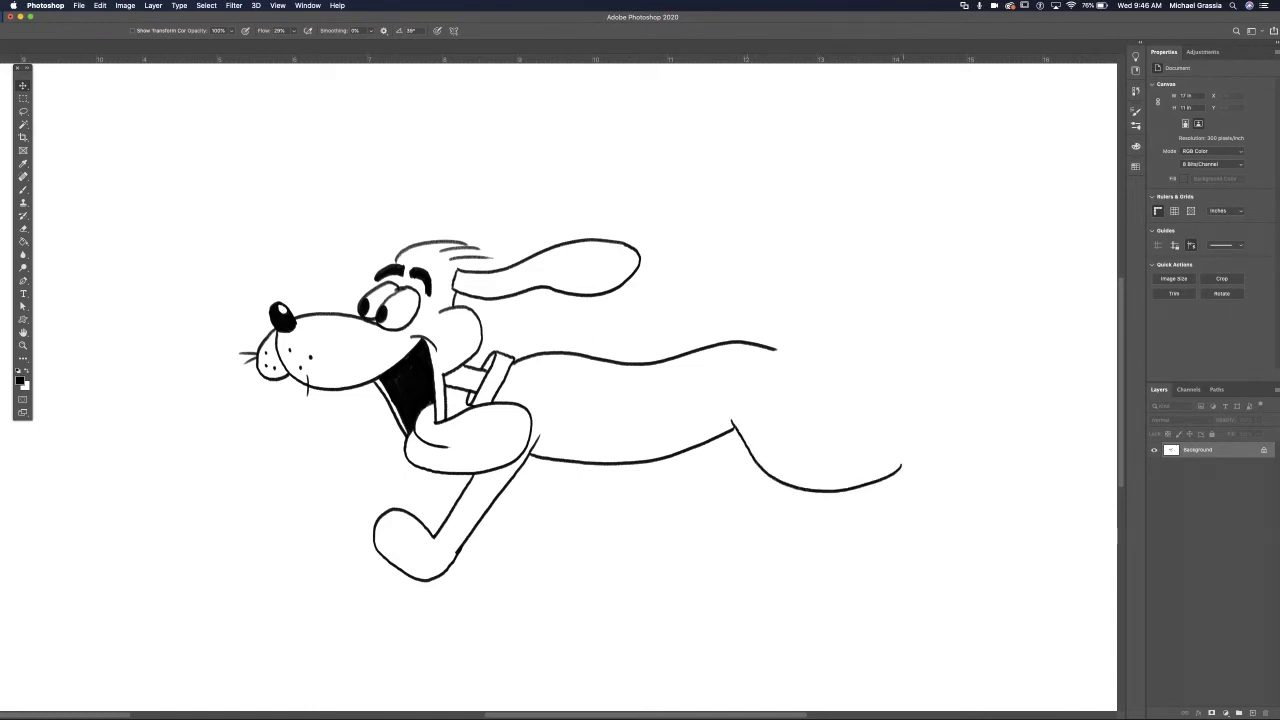
mouse_move(772, 402)
mouse_down()
mouse_move(802, 440)
mouse_move(850, 449)
mouse_move(887, 431)
mouse_up()
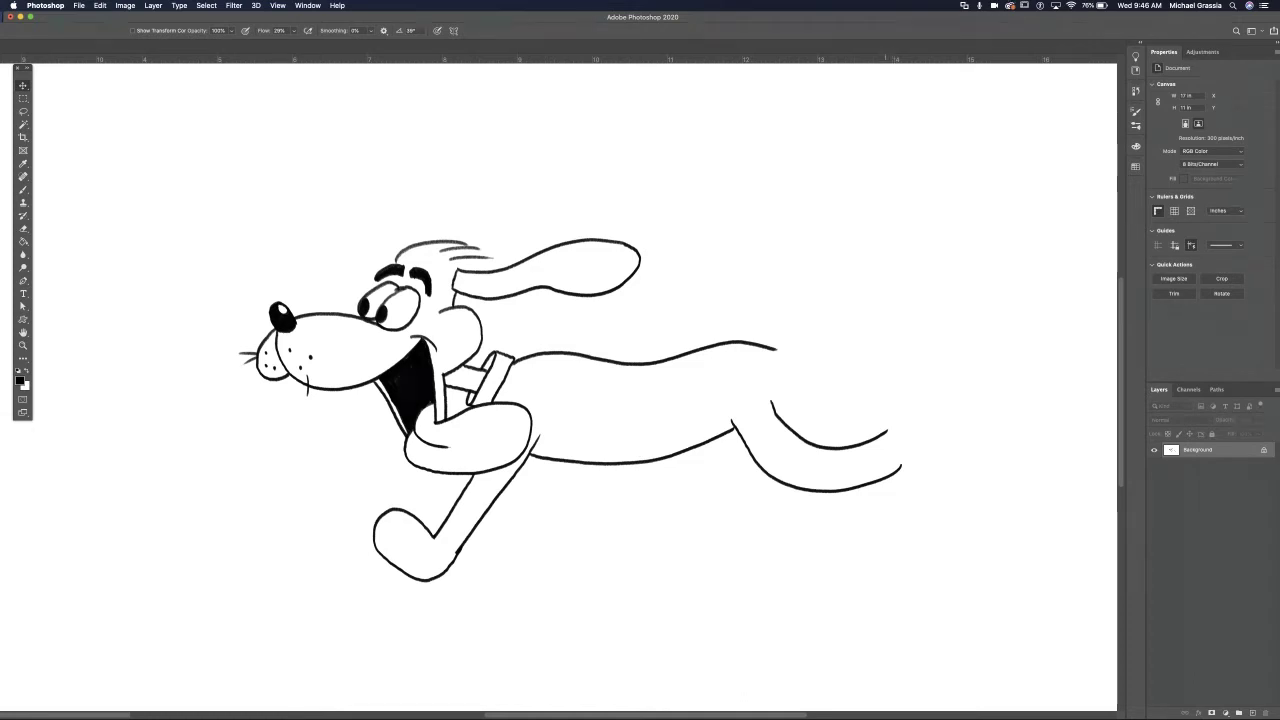
mouse_move(888, 431)
mouse_down()
mouse_move(924, 421)
mouse_move(982, 454)
mouse_move(976, 482)
mouse_move(946, 487)
mouse_move(904, 467)
mouse_up()
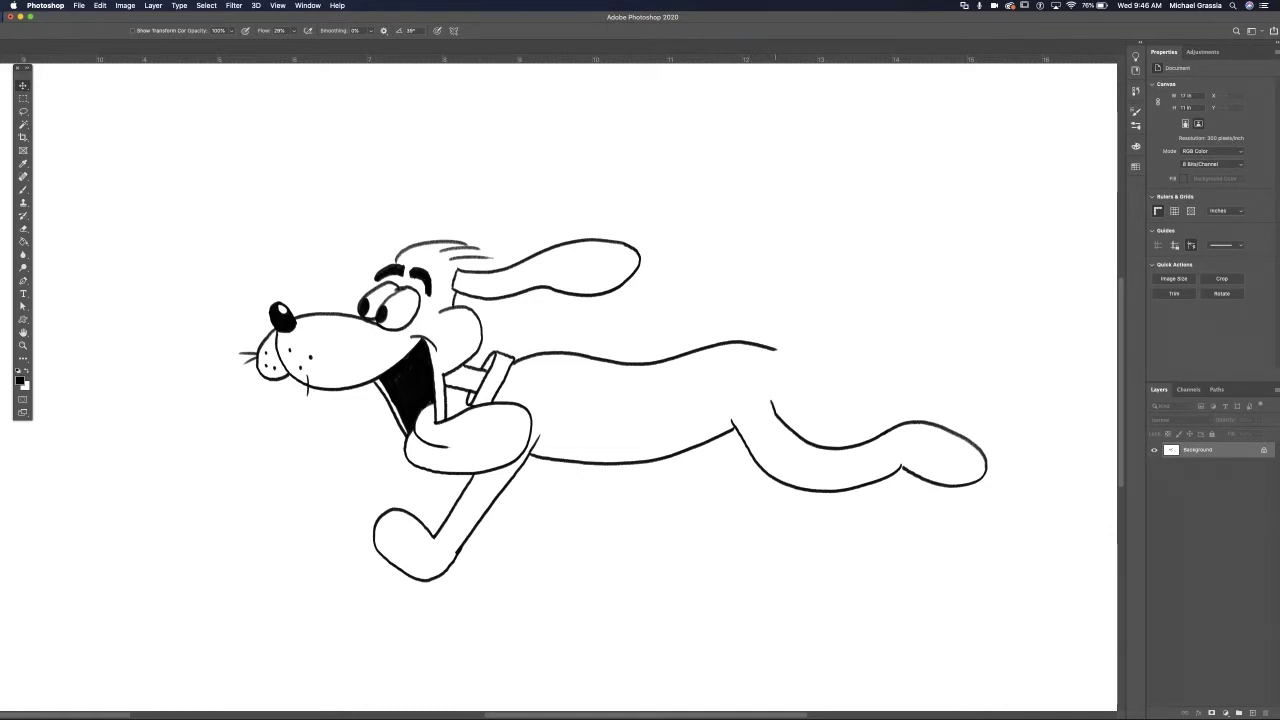
- Add the long pointed tail, then erase the stray line at the hind leg joint
drag(774, 407, 798, 390)
mouse_move(776, 349)
mouse_down()
mouse_move(1077, 321)
mouse_move(776, 402)
mouse_up()
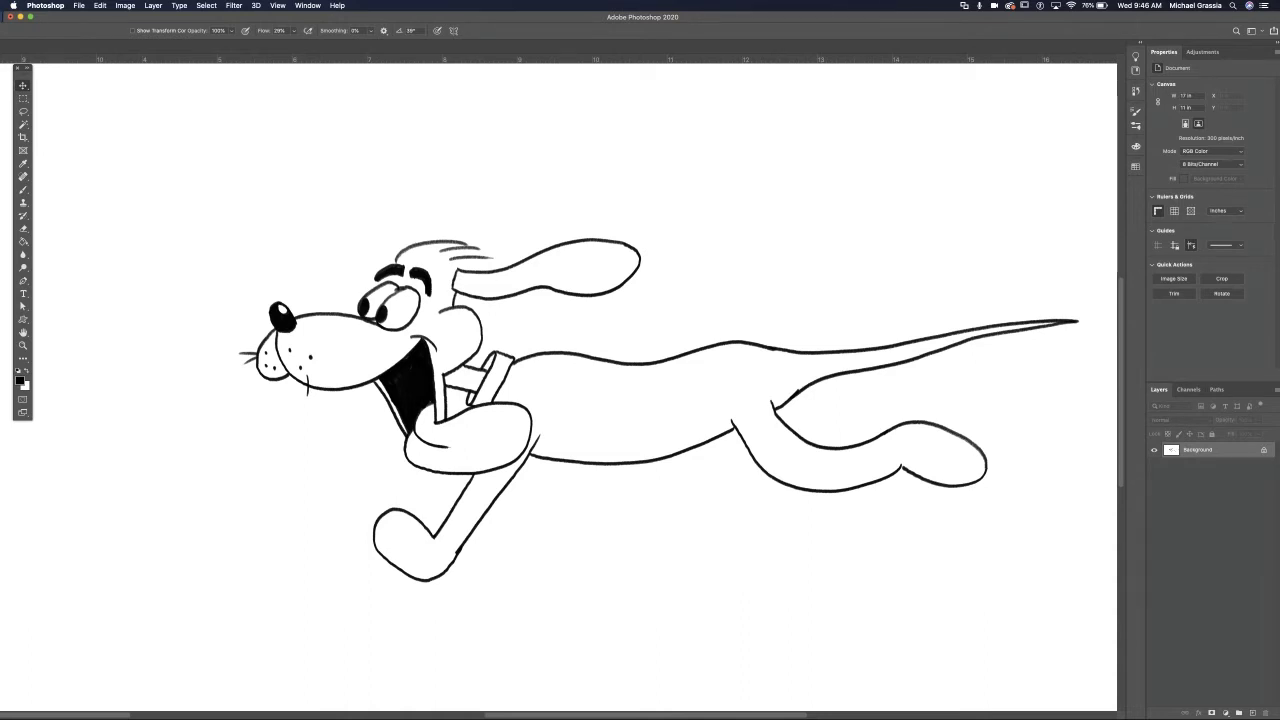
key(e)
mouse_move(798, 391)
mouse_down()
mouse_move(774, 415)
mouse_move(820, 447)
mouse_up()
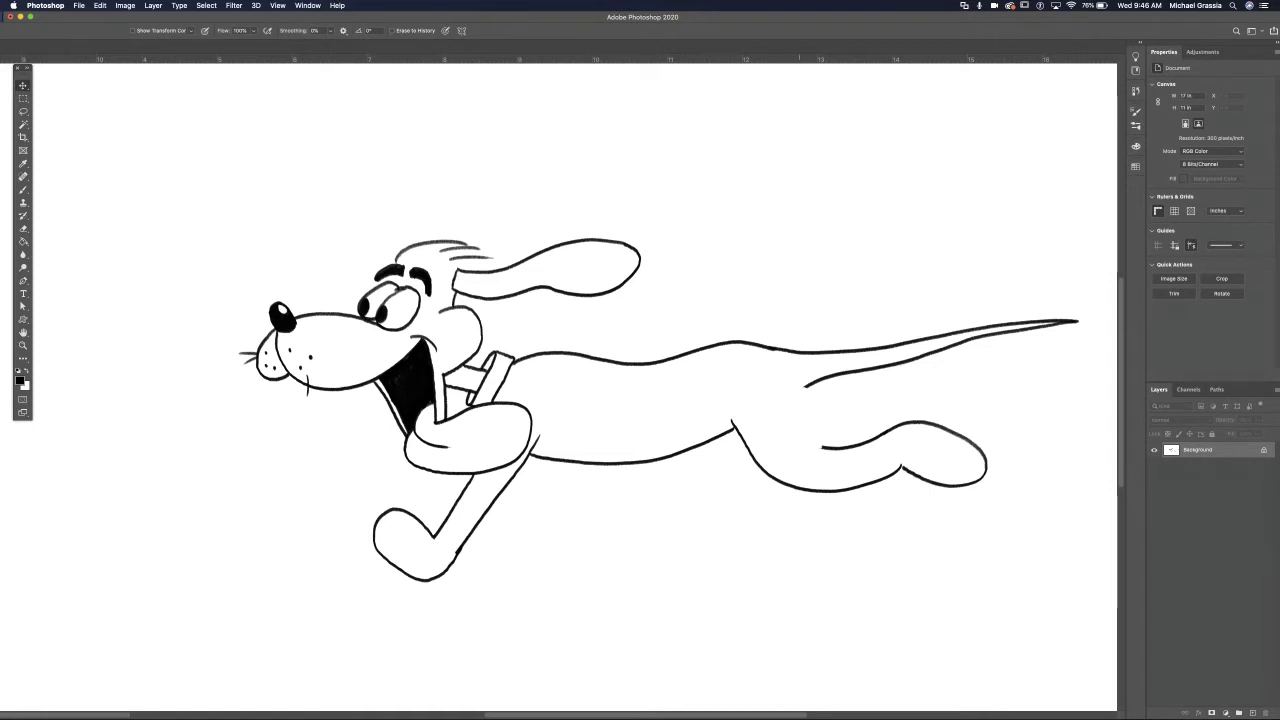
- Brush a curved thigh contour on the back leg and thicken its top
key(b)
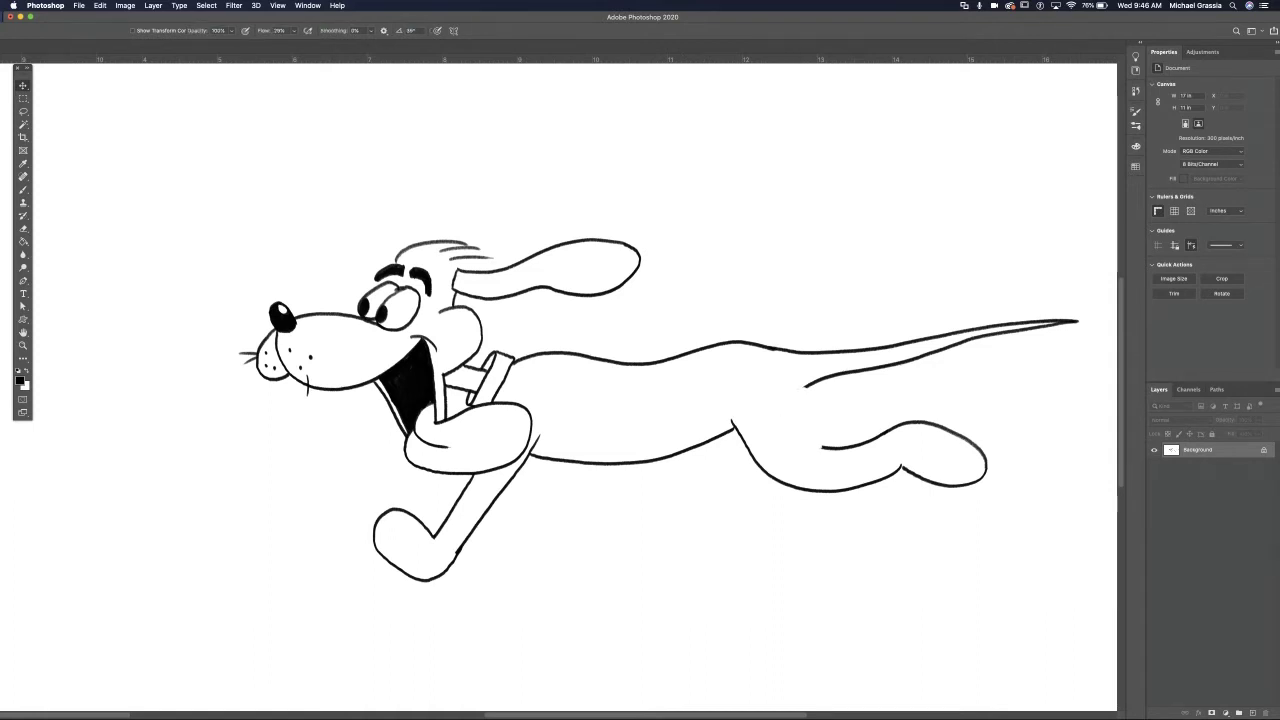
drag(788, 380, 820, 447)
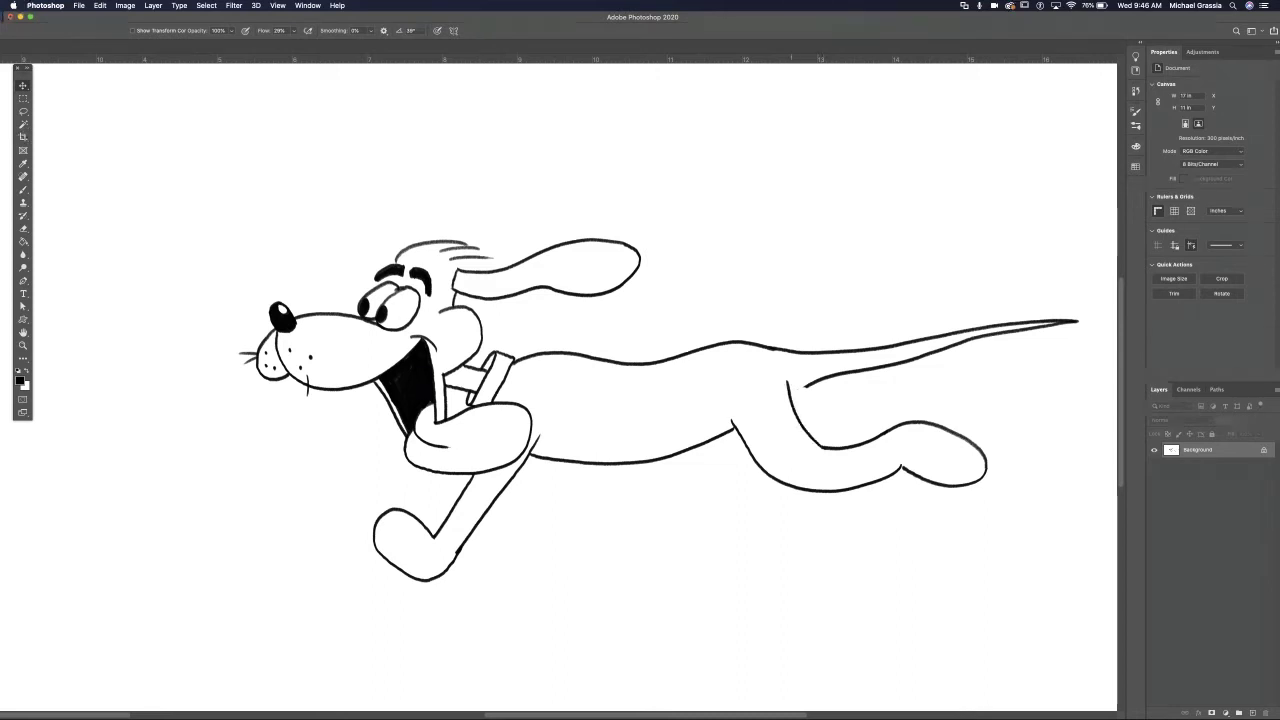
drag(790, 394, 800, 387)
- Add toe lines inside the front foot and the back foot
mouse_move(380, 547)
mouse_down()
mouse_move(400, 534)
mouse_move(381, 524)
mouse_up()
drag(383, 521, 373, 528)
mouse_move(948, 471)
mouse_down()
mouse_move(971, 483)
mouse_move(982, 470)
mouse_up()
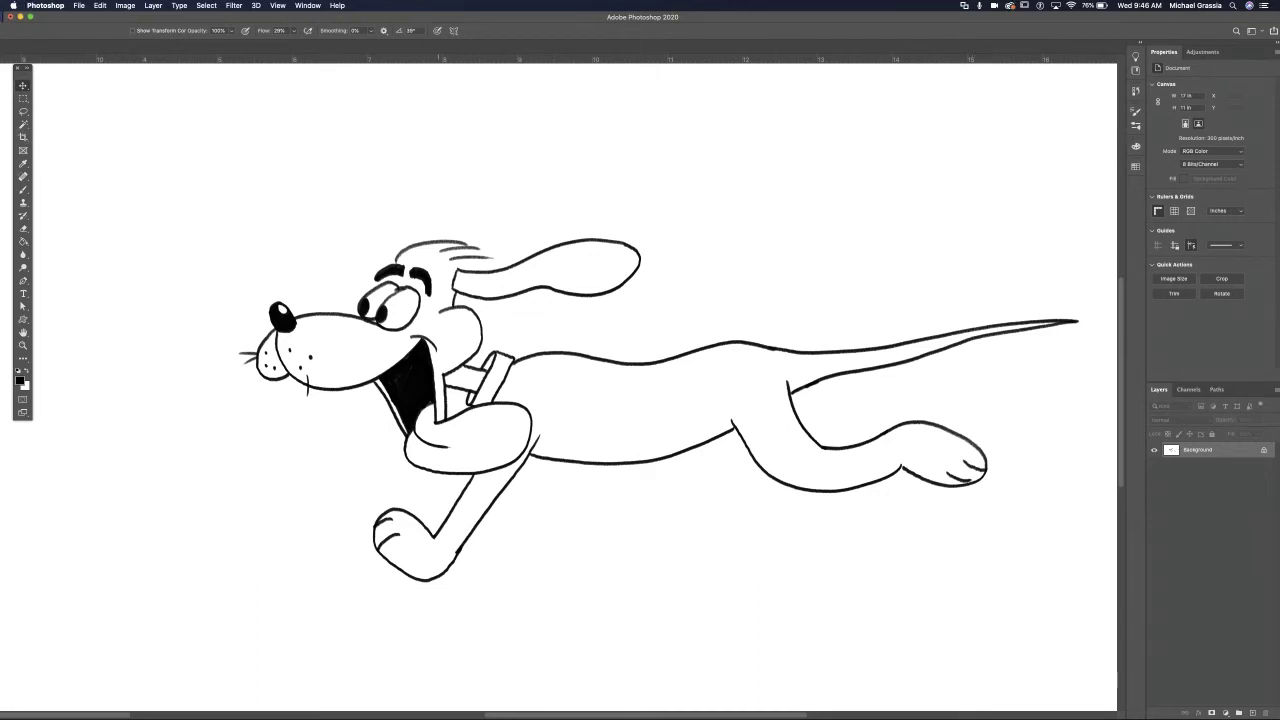
- Draw the front leg contour and under-belly line, then redraw the hind-paw toe lines
mouse_move(460, 476)
mouse_down()
mouse_move(427, 516)
mouse_move(414, 494)
mouse_move(369, 513)
mouse_up()
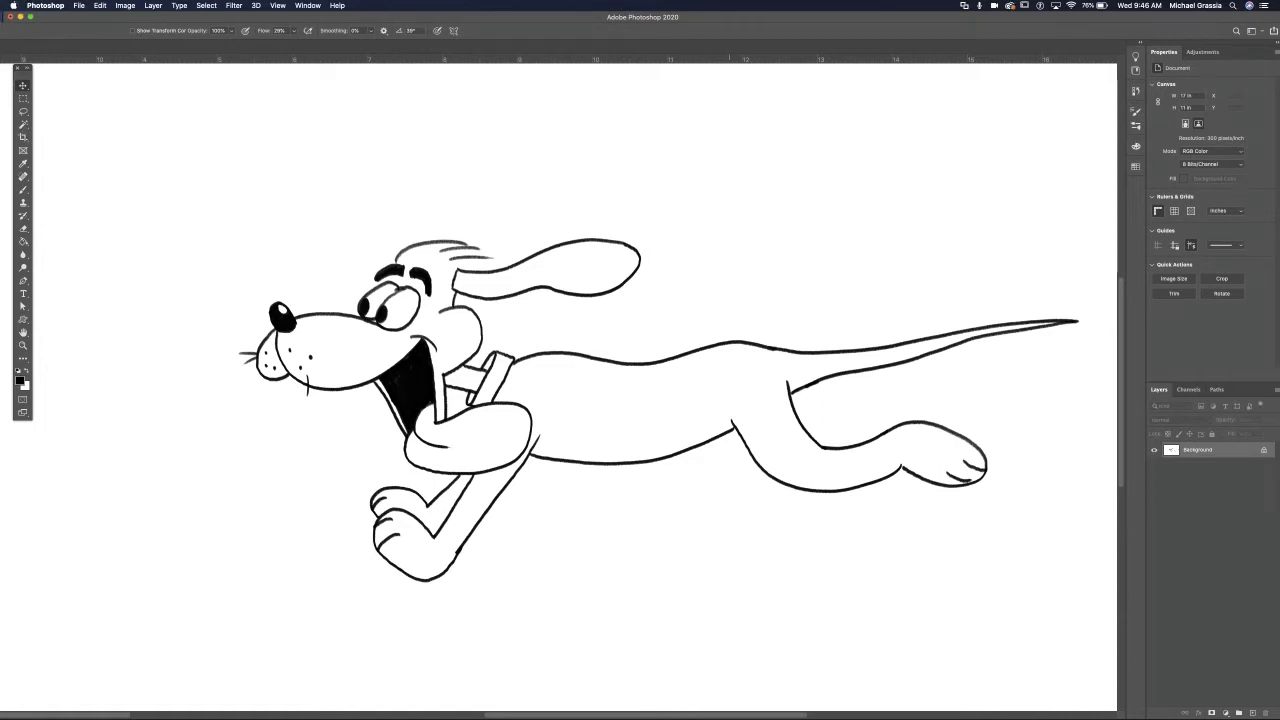
mouse_move(716, 442)
mouse_down()
mouse_move(762, 494)
mouse_move(802, 508)
mouse_move(880, 495)
mouse_move(956, 507)
mouse_move(962, 492)
mouse_move(948, 508)
mouse_move(956, 493)
mouse_up()
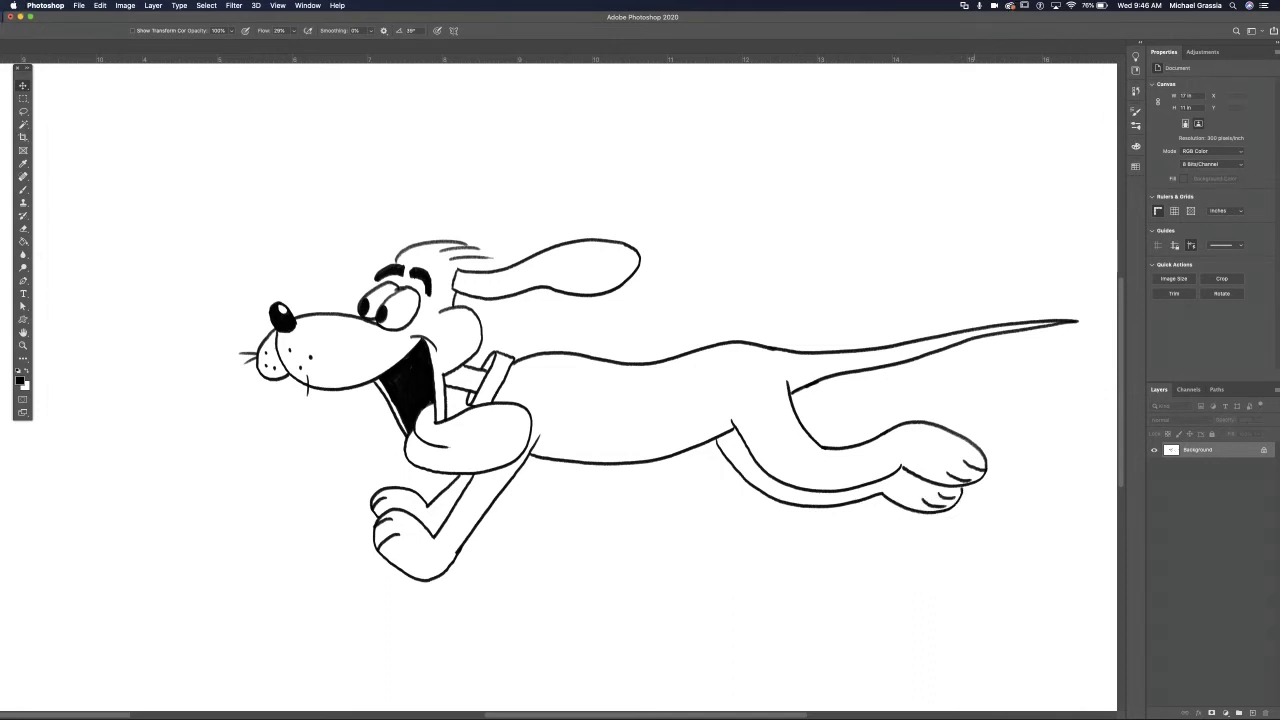
key(super+z)
key(super+z)
drag(931, 493, 958, 507)
- Zoom out to the whole page and convert the Background into an editable layer
key(super+minus)
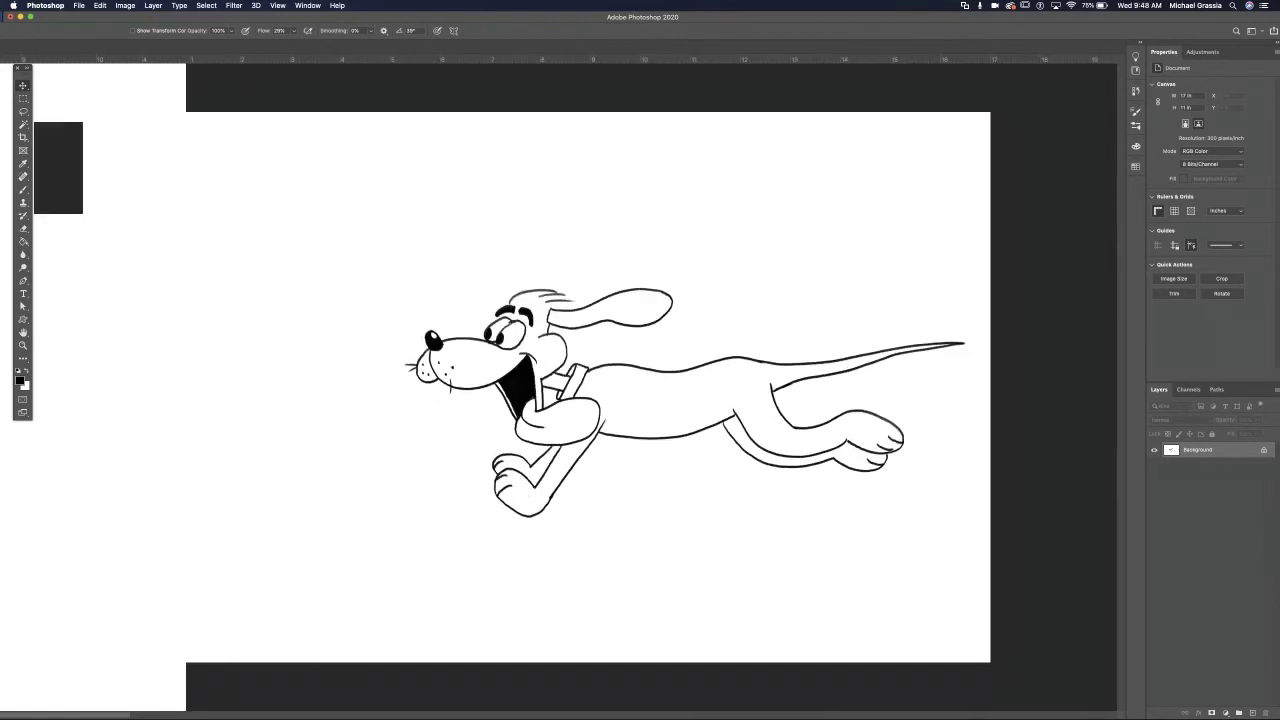
key(w)
mouse_move(650, 243)
mouse_down()
mouse_move(329, 349)
mouse_move(732, 592)
mouse_move(988, 422)
mouse_move(541, 256)
mouse_move(600, 250)
mouse_up()
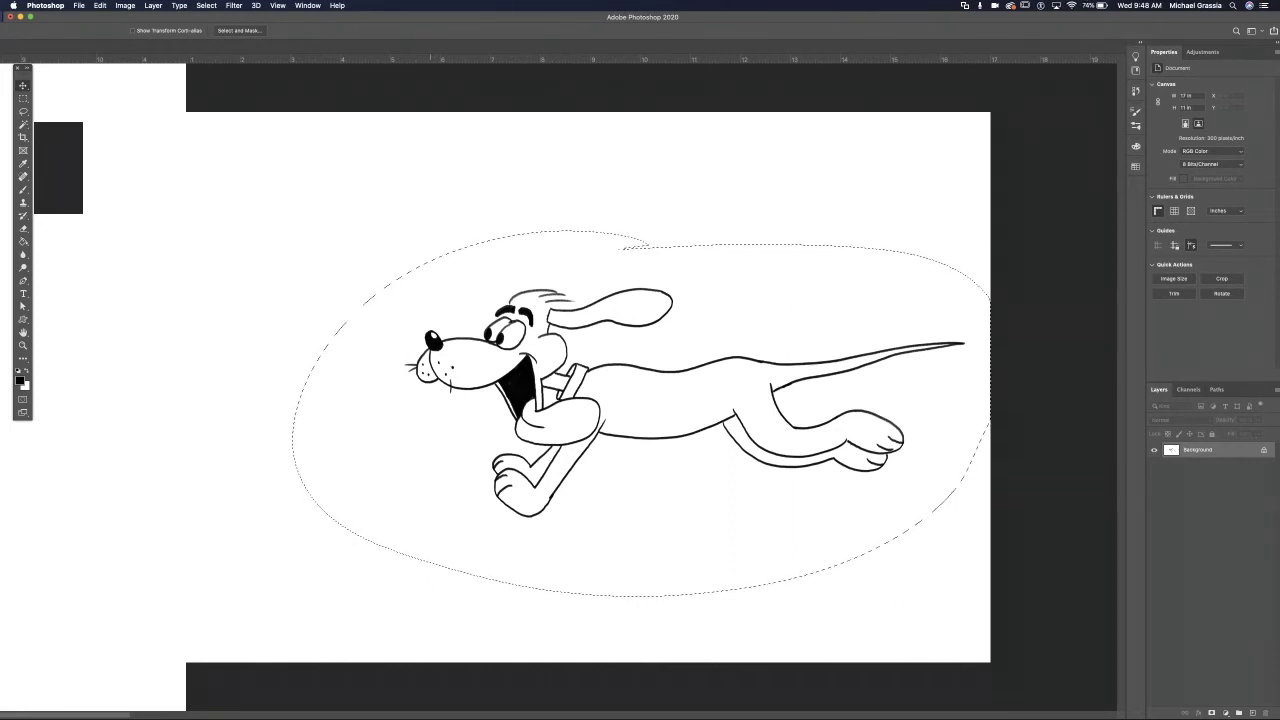
key(super+d)
key(super+a)
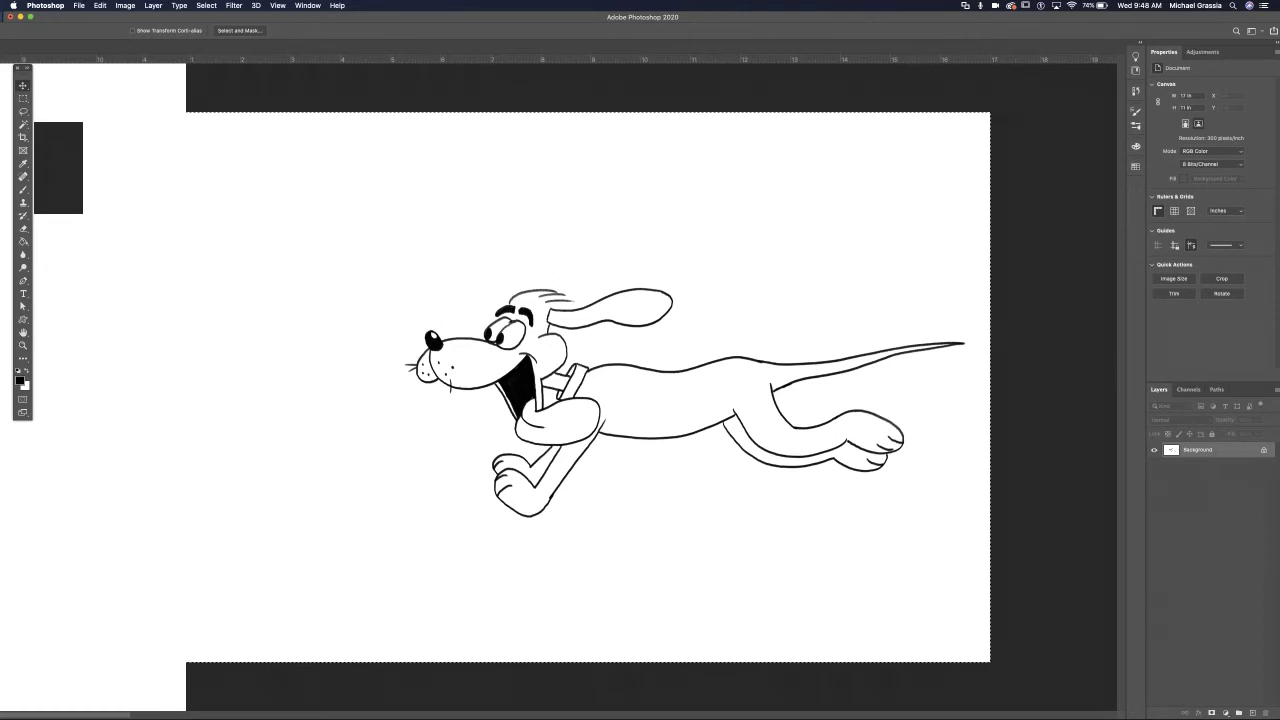
key(Delete)
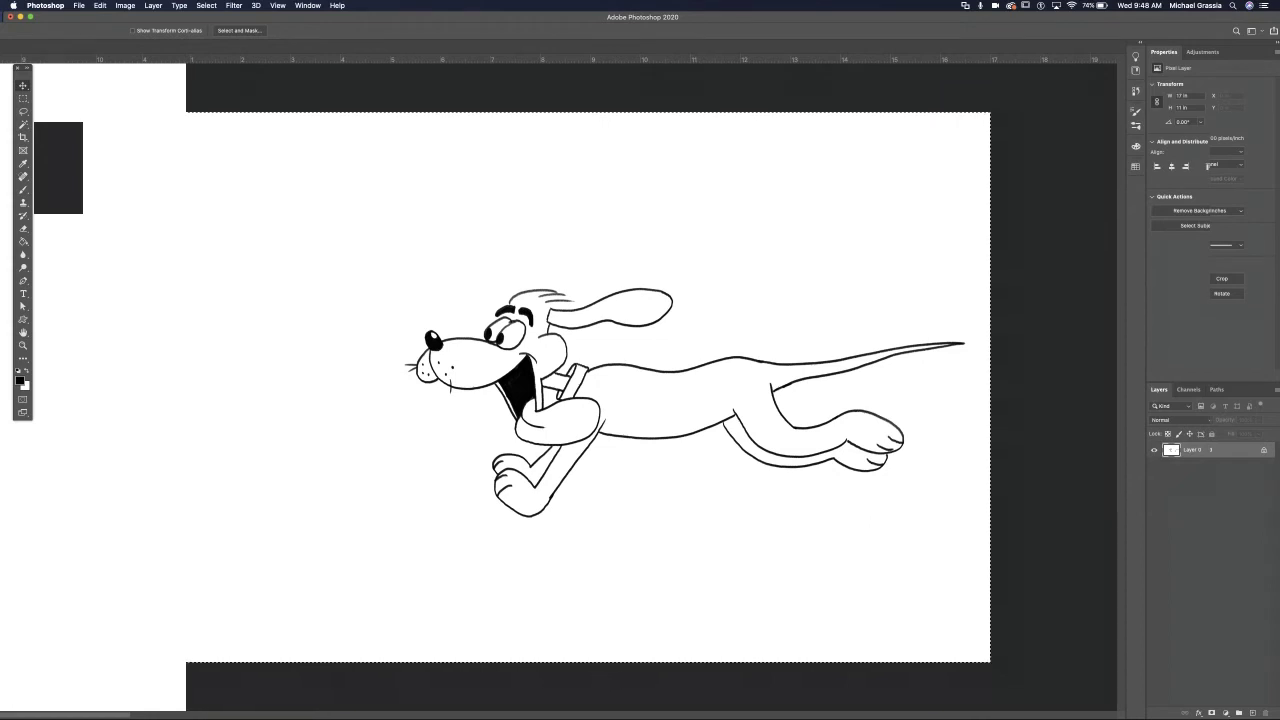
- Add a new layer beneath the line art and fill it with white
key(super+shift+alt+n)
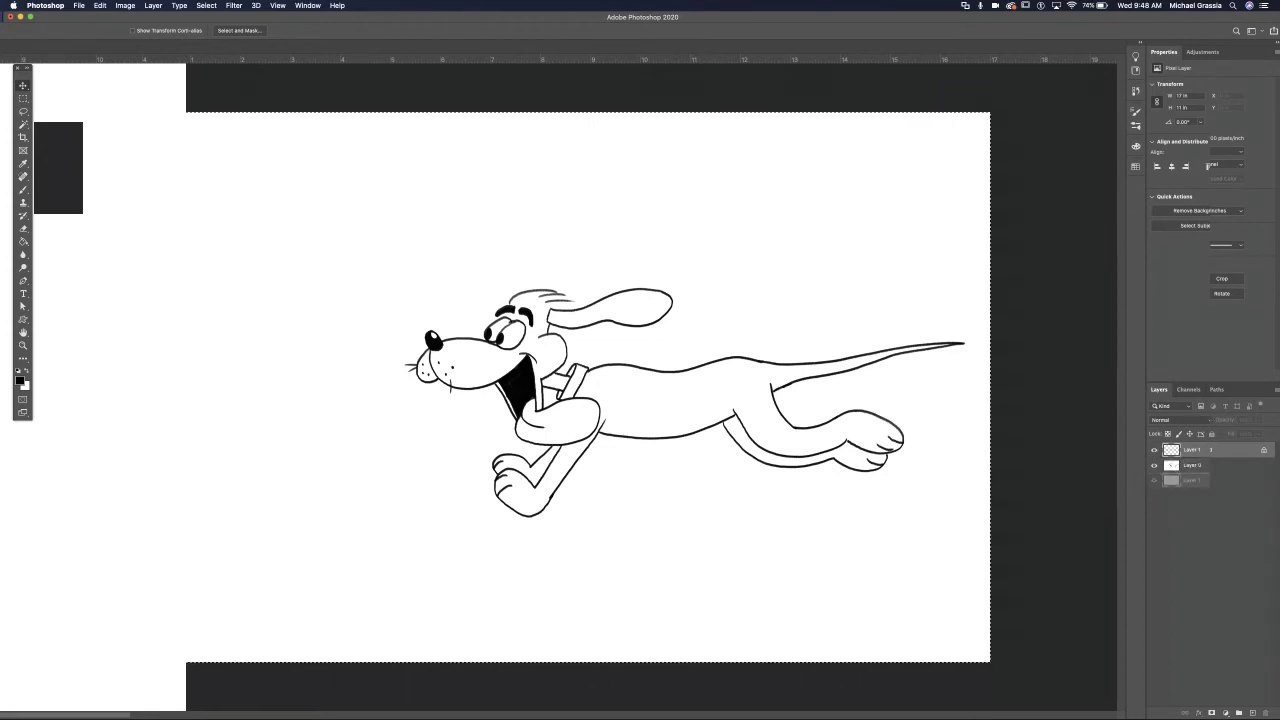
key(super+bracketleft)
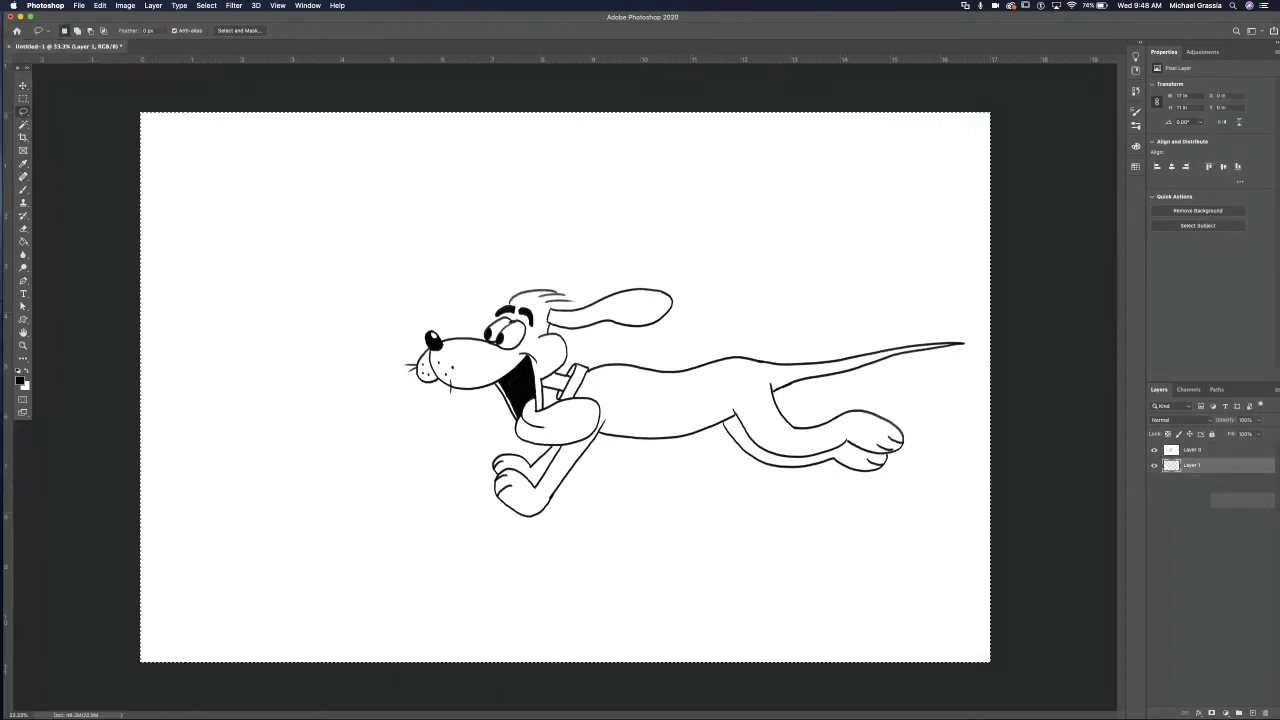
key(w)
key(super+BackSpace)
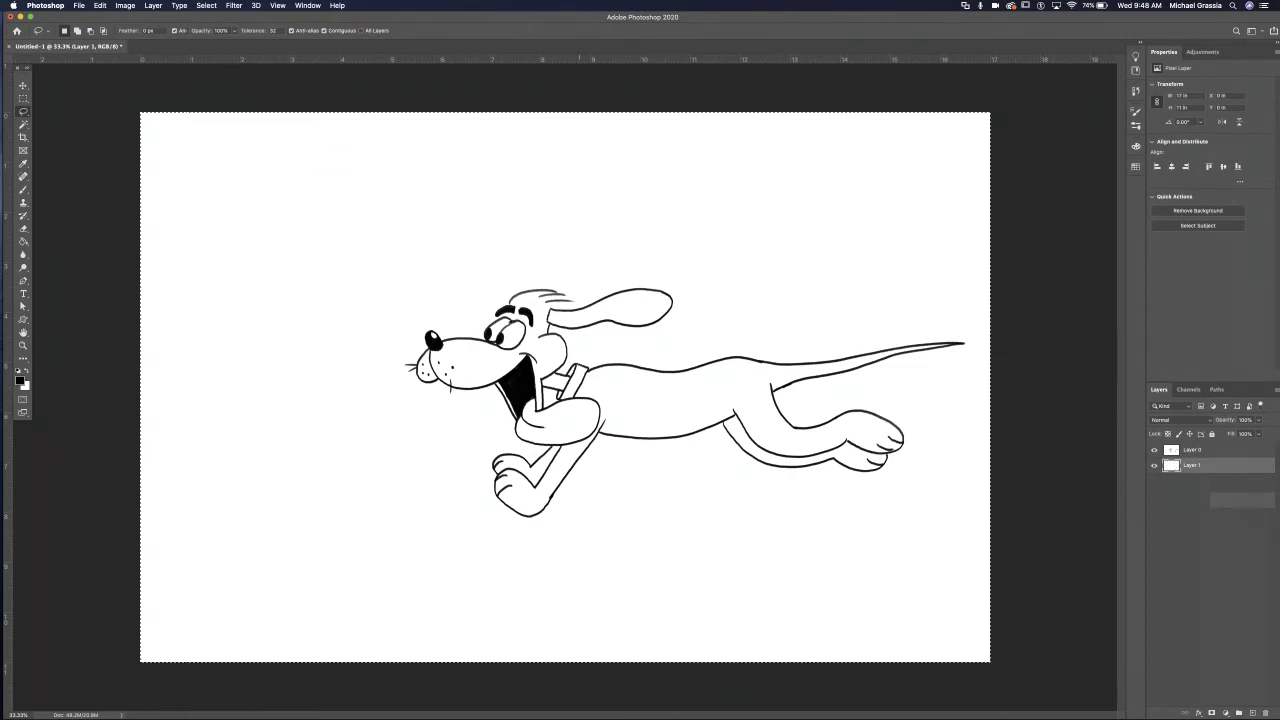
- Select the white areas on the line-art layer with the Magic Wand and delete them
key(alt+bracketright)
key(w)
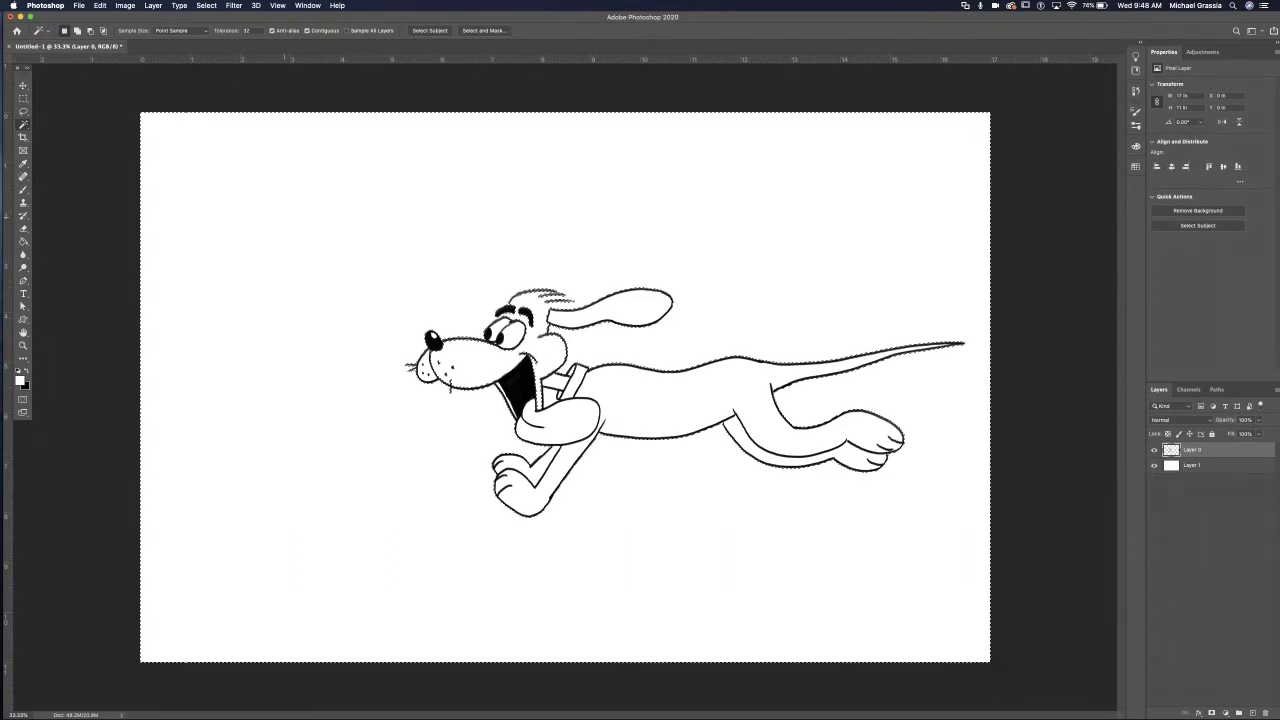
key(Delete)
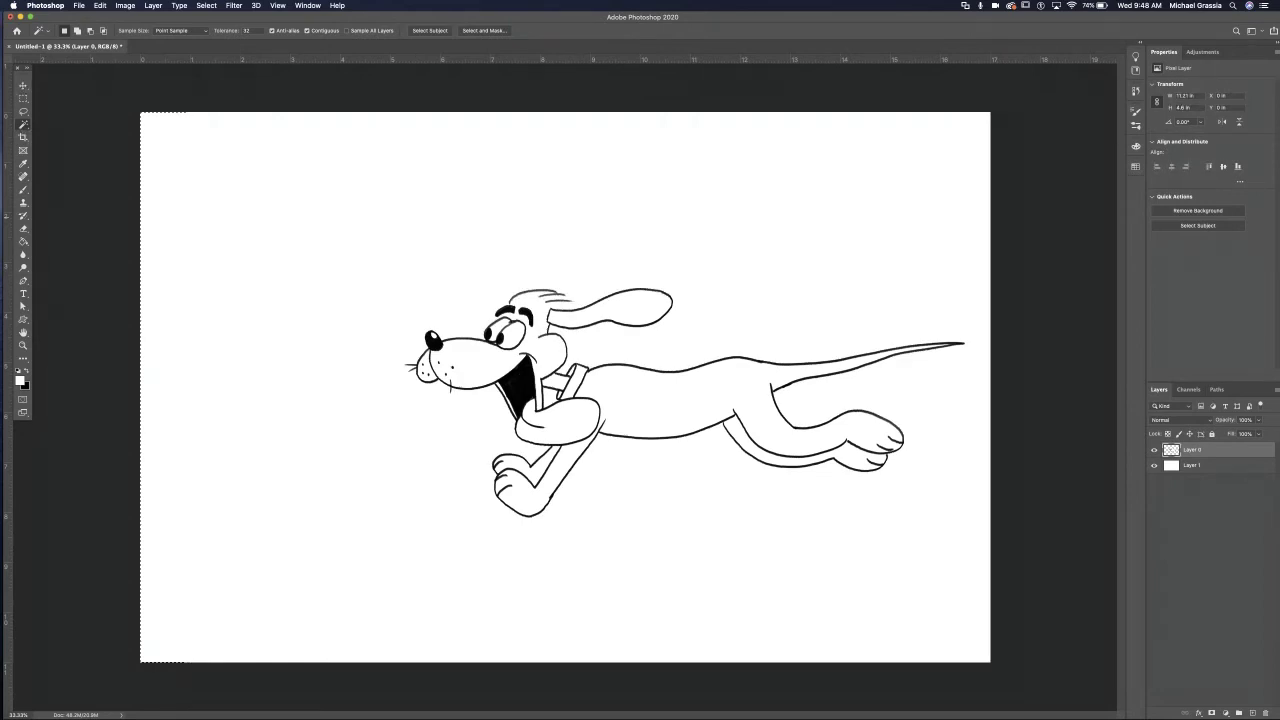
- Lasso the dog, move it about 103 px left, and deselect it
key(l)
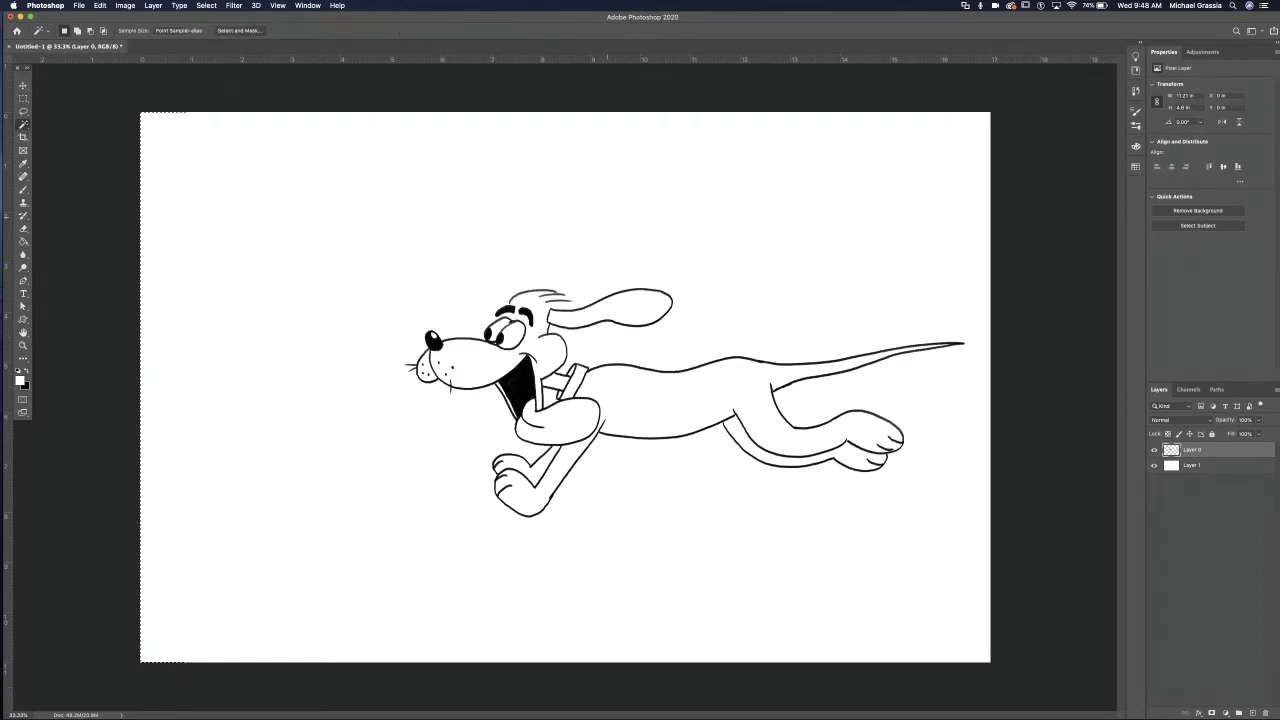
mouse_move(607, 227)
mouse_down()
mouse_move(376, 335)
mouse_move(501, 566)
mouse_move(701, 564)
mouse_move(986, 401)
mouse_move(945, 274)
mouse_move(700, 228)
mouse_up()
key(v)
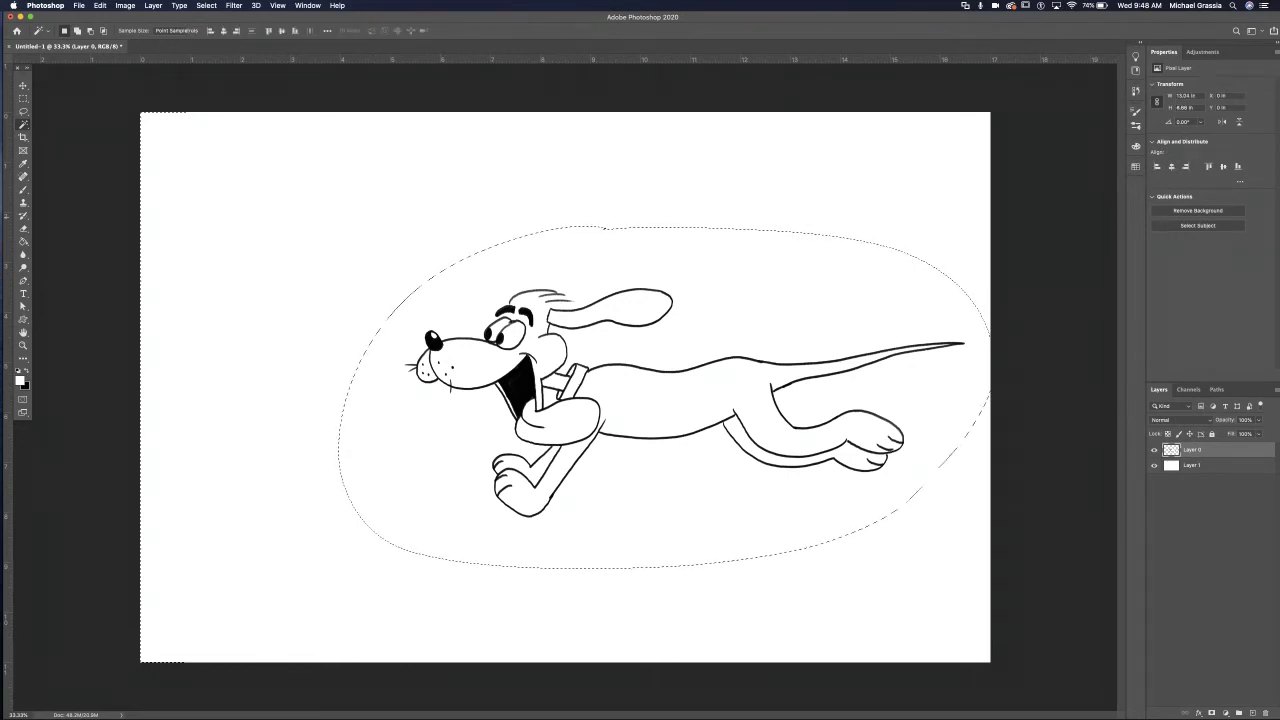
mouse_move(603, 408)
mouse_down()
mouse_move(498, 413)
mouse_move(505, 405)
mouse_up()
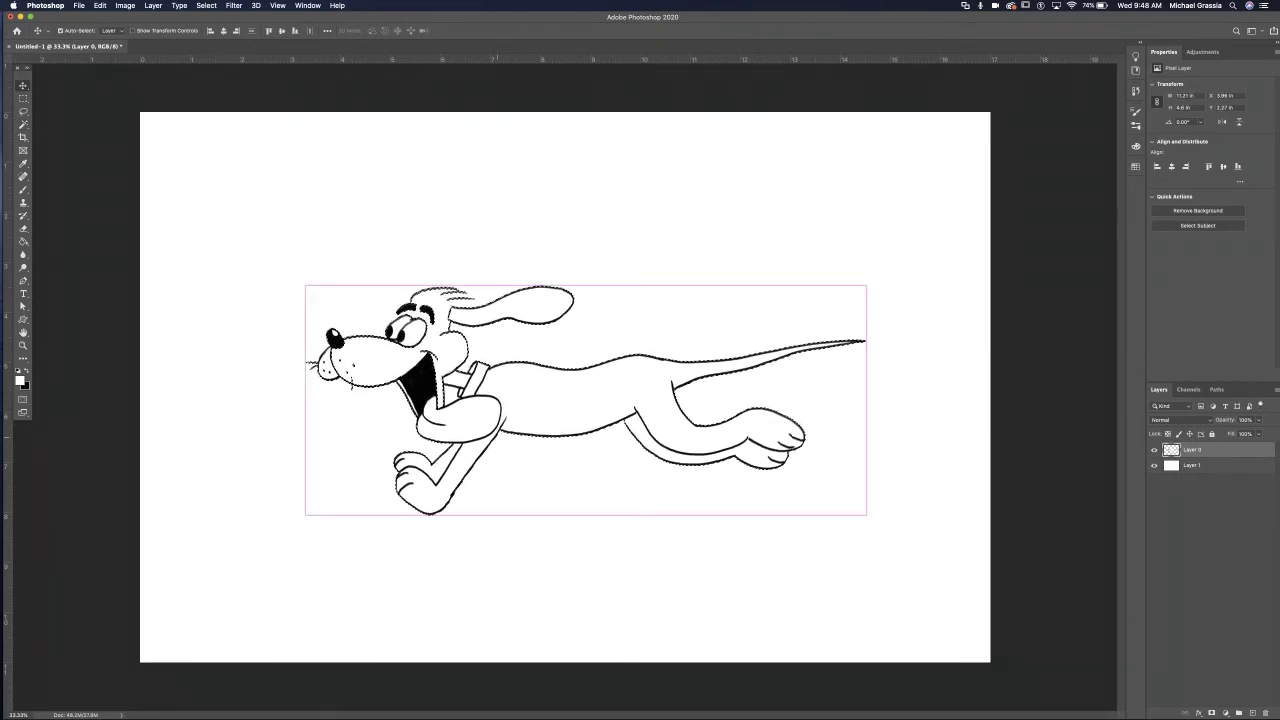
key(super+d)
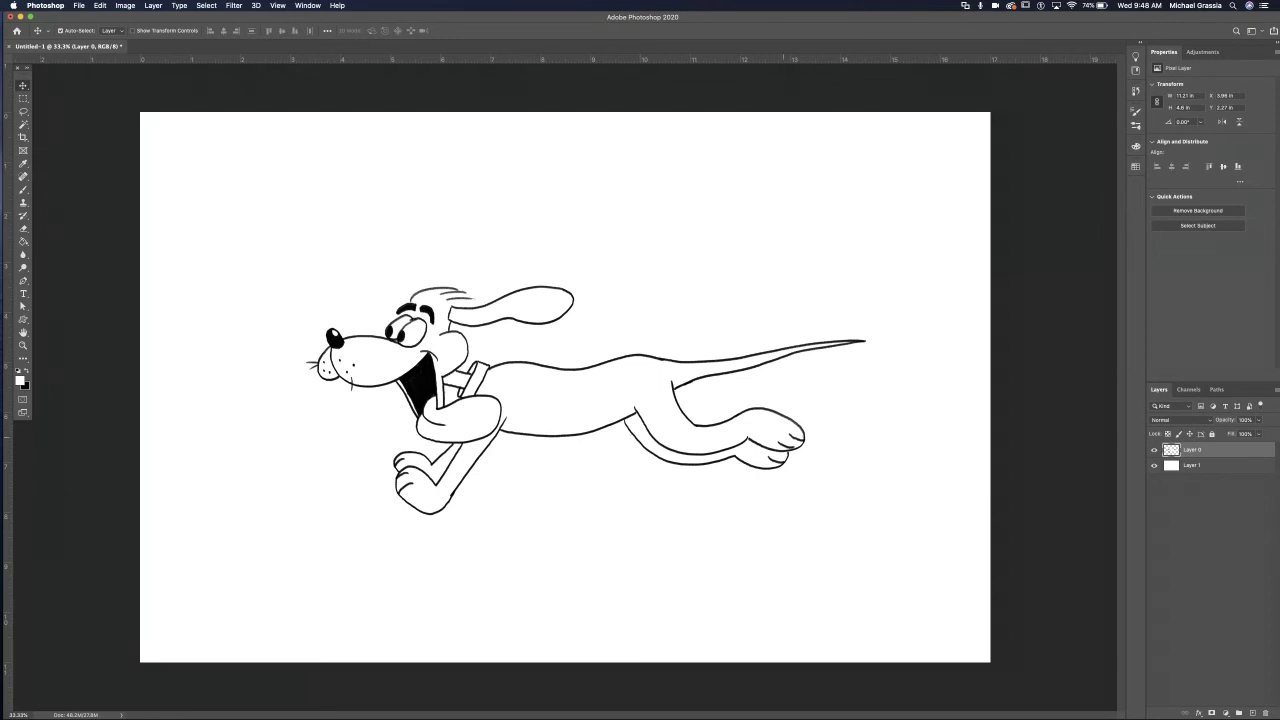
- Add a new empty Layer 2 between the white layer and the line-art layer
shift+click(1192, 465)
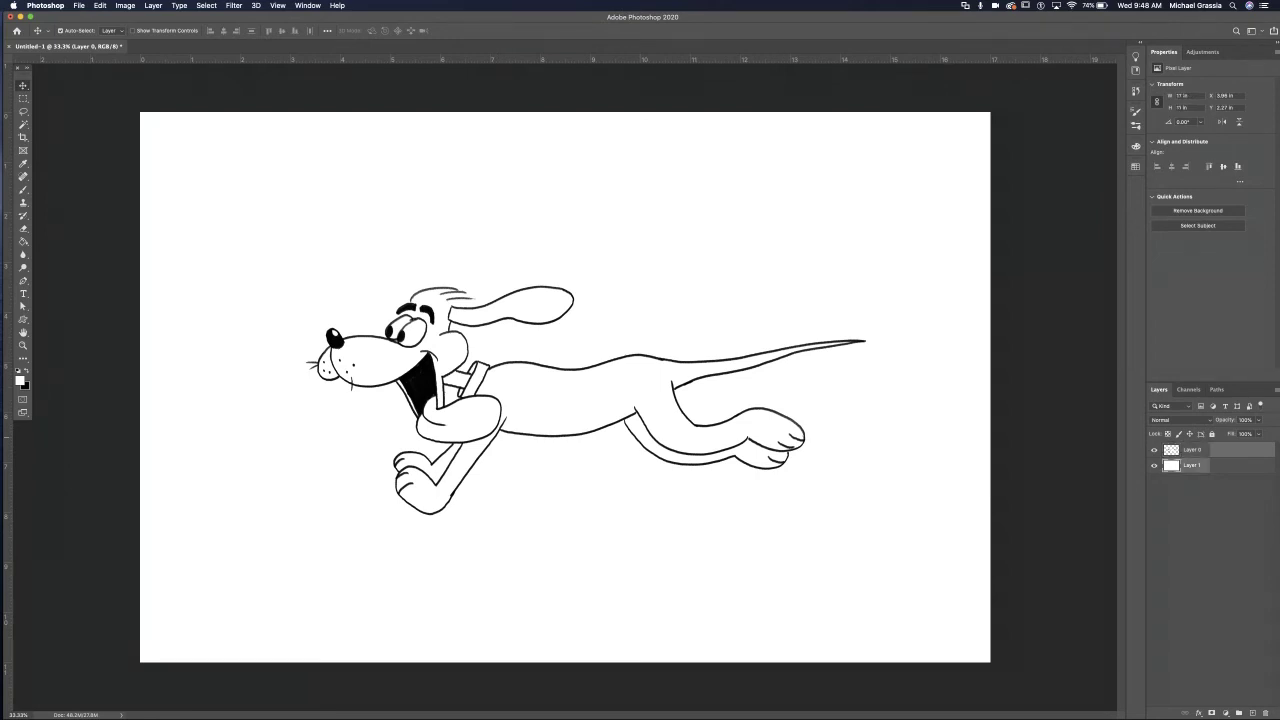
key(super+shift+alt+n)
key(b)
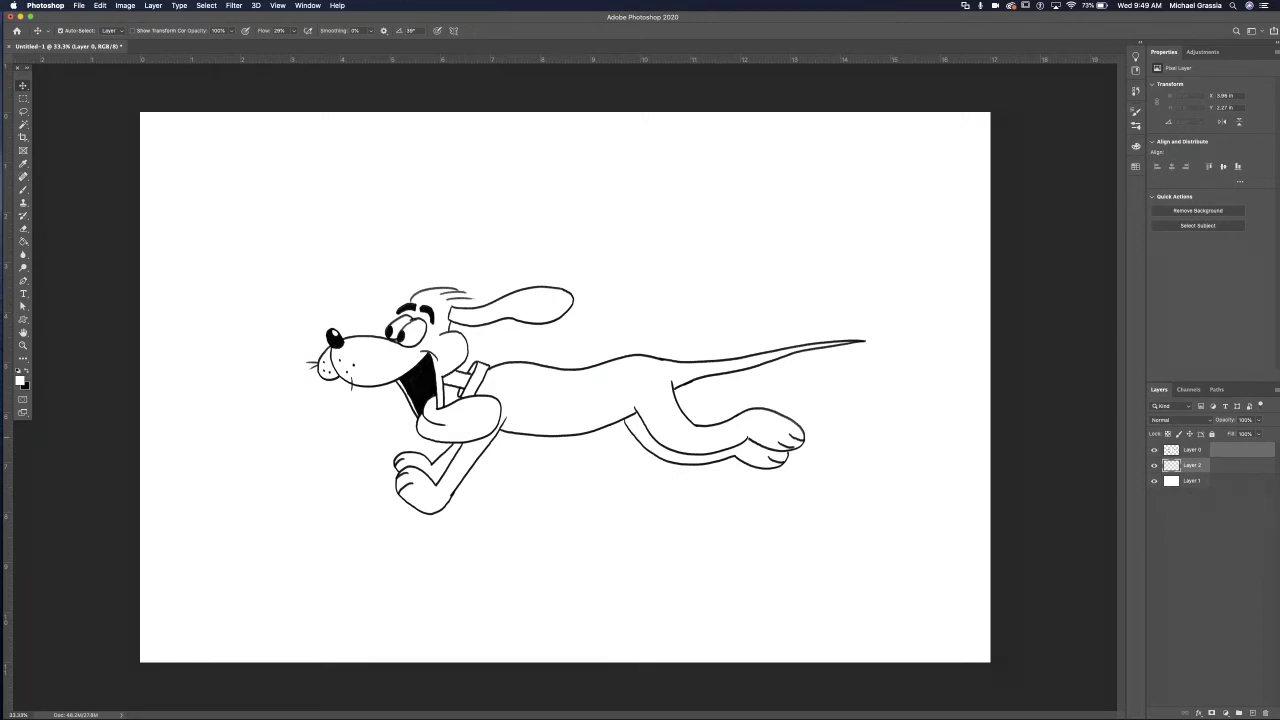
- On Layer 2, paint the ground line left and right of the dog and a zigzag shadow beneath it
drag(186, 421, 410, 416)
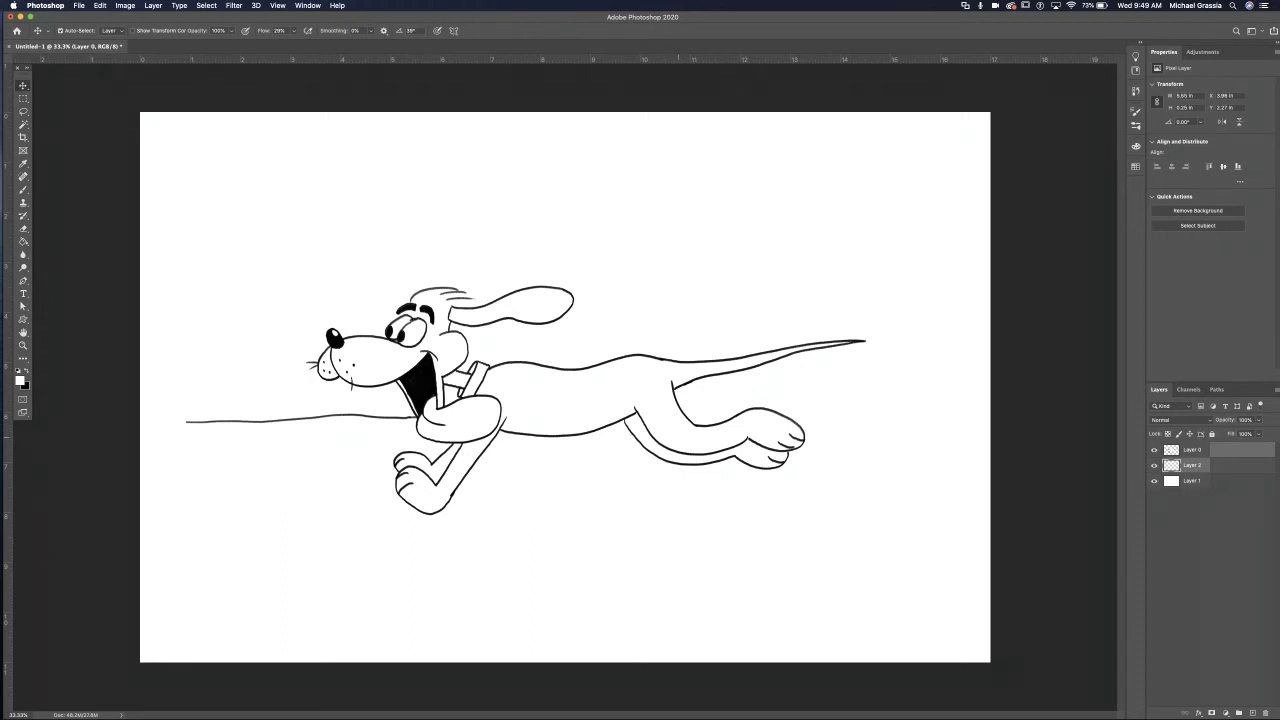
drag(680, 399, 993, 390)
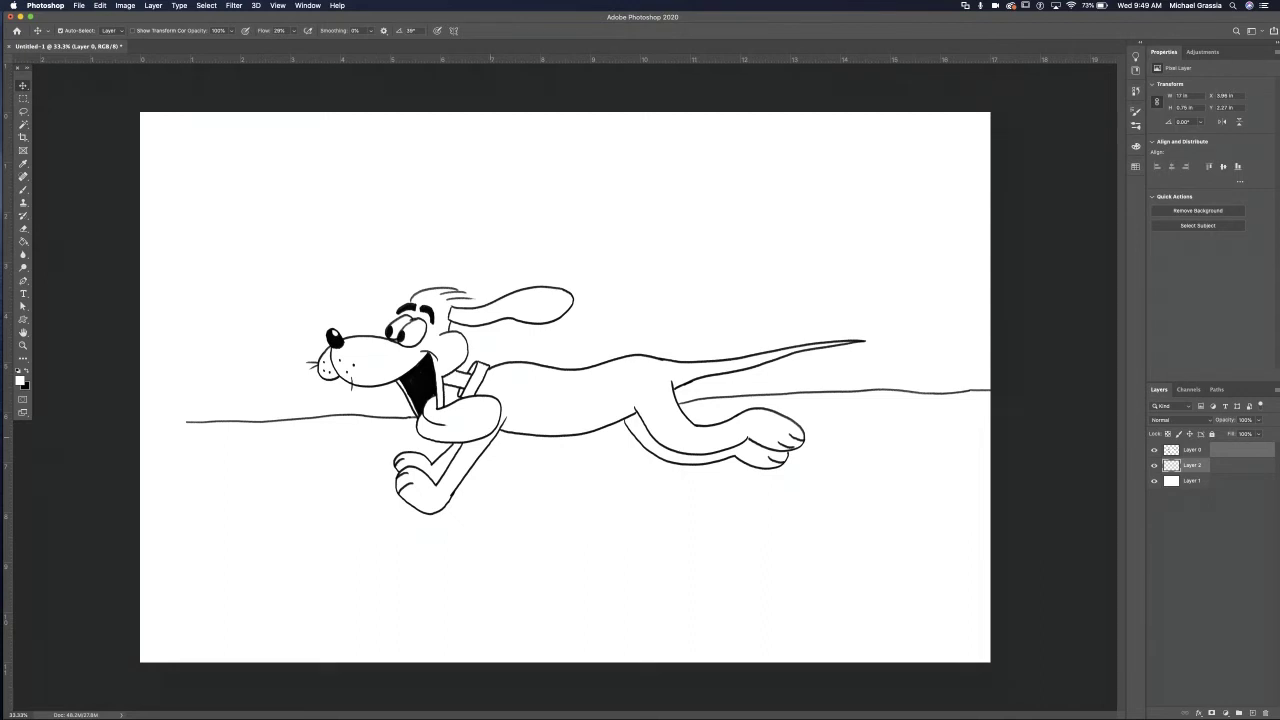
drag(445, 535, 725, 522)
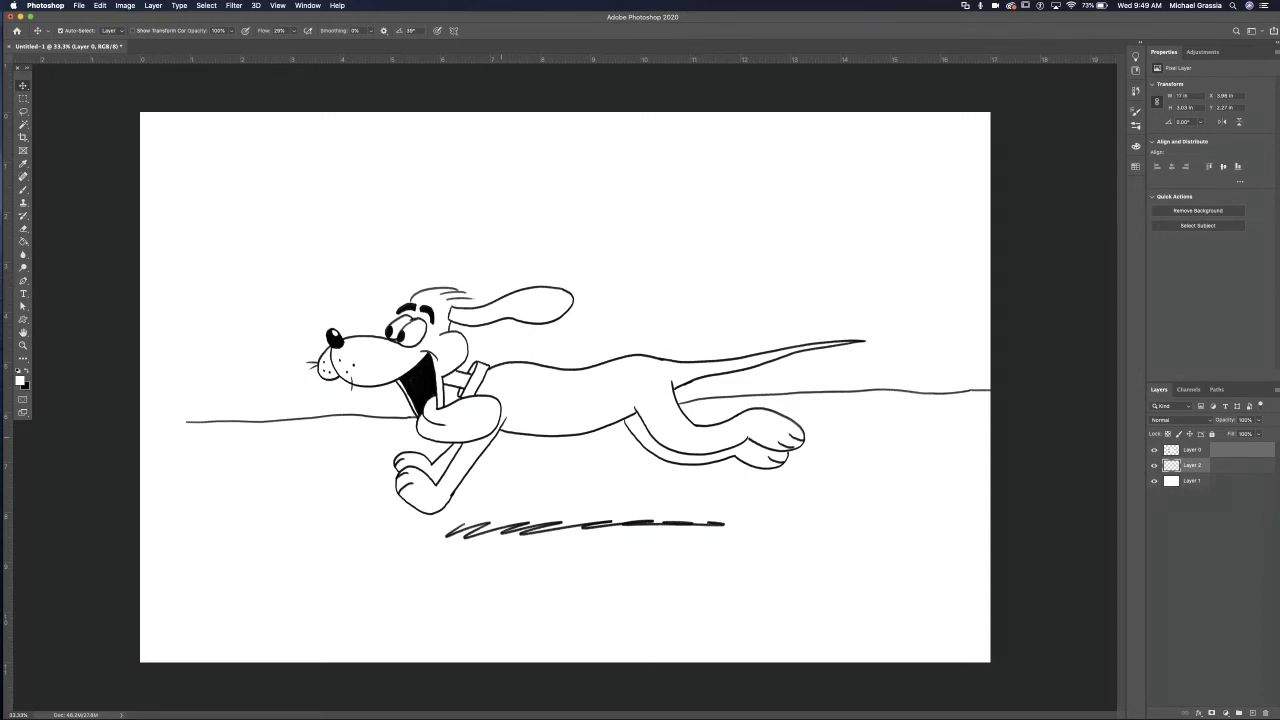
- Paint six speed lines above and under the ear, above the tail, and behind the rear paw
drag(502, 272, 676, 274)
drag(576, 279, 680, 278)
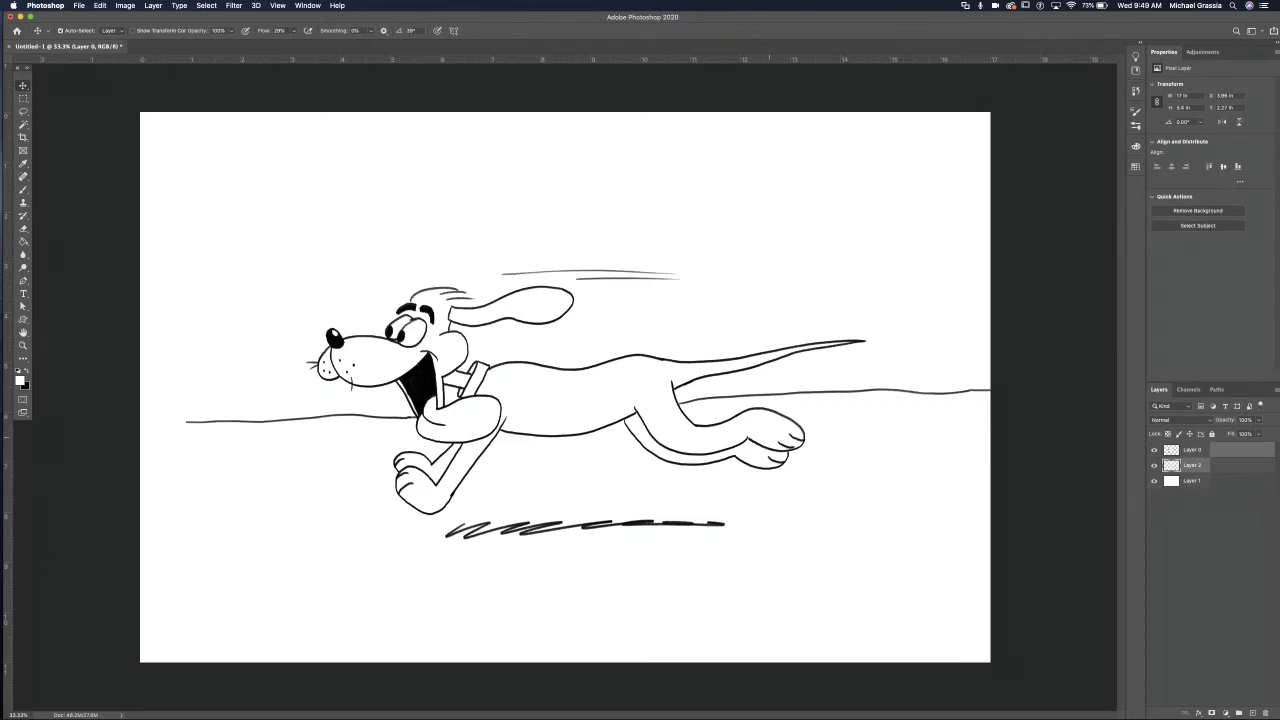
drag(528, 328, 664, 319)
drag(762, 330, 900, 325)
drag(786, 466, 906, 467)
drag(828, 456, 900, 456)
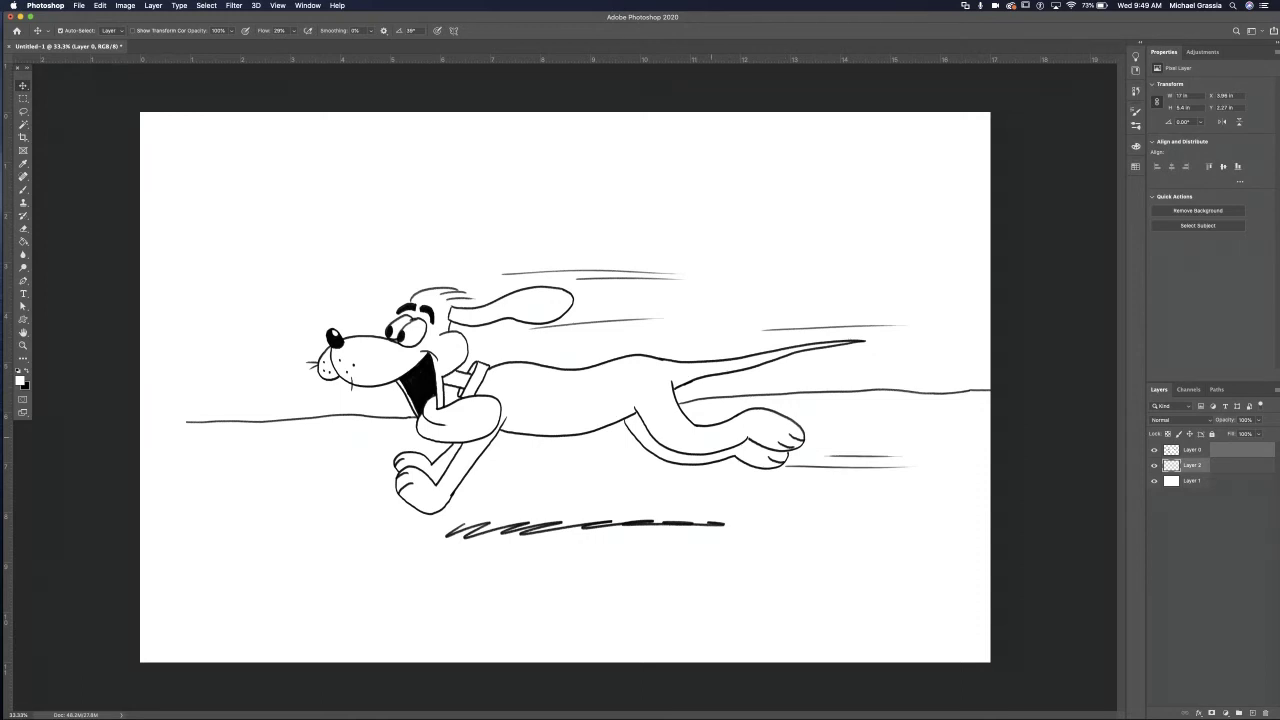
- Add motion arcs to the speed lines and tail tip, plus two dust clouds behind the hind feet
drag(628, 266, 643, 293)
drag(862, 319, 876, 341)
mouse_move(937, 418)
mouse_down()
mouse_move(818, 443)
mouse_move(781, 483)
mouse_move(785, 504)
mouse_move(846, 493)
mouse_move(810, 475)
mouse_up()
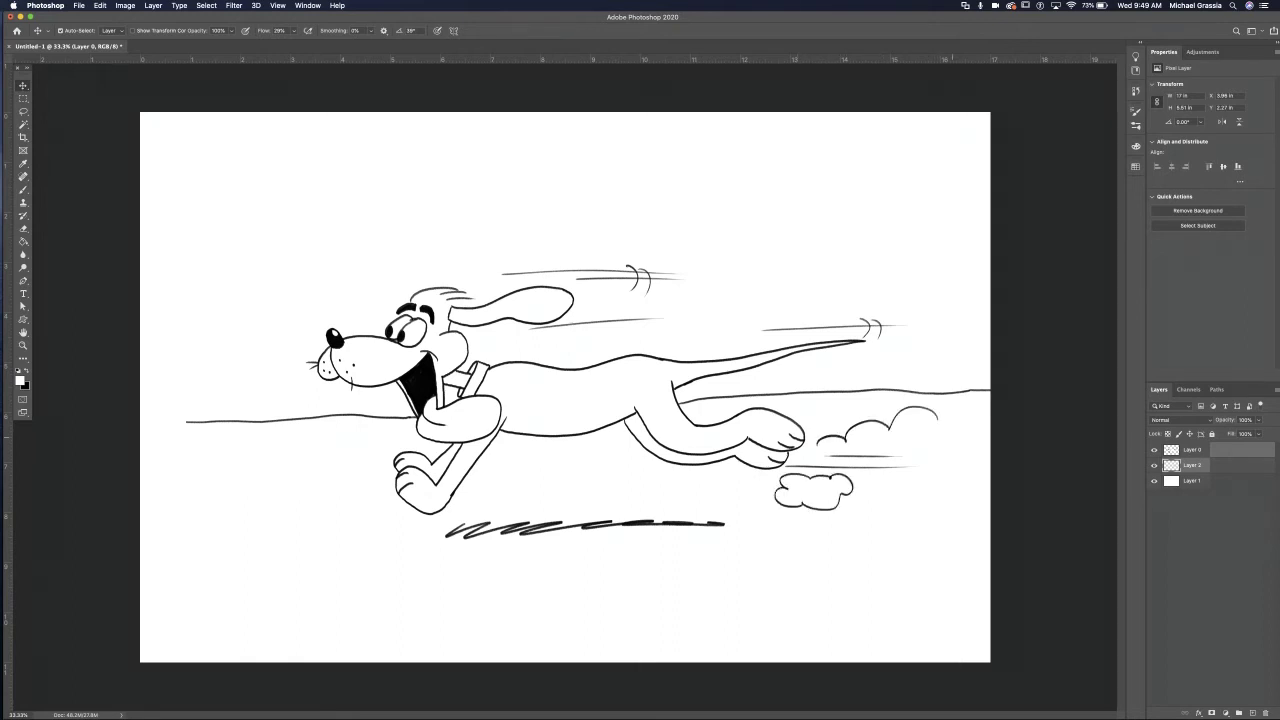
mouse_move(952, 463)
mouse_down()
mouse_move(911, 472)
mouse_move(919, 495)
mouse_move(955, 463)
mouse_up()
- Sketch small grass tufts on the lawn and along the horizon line
mouse_move(278, 550)
mouse_down()
mouse_move(269, 532)
mouse_move(303, 537)
mouse_up()
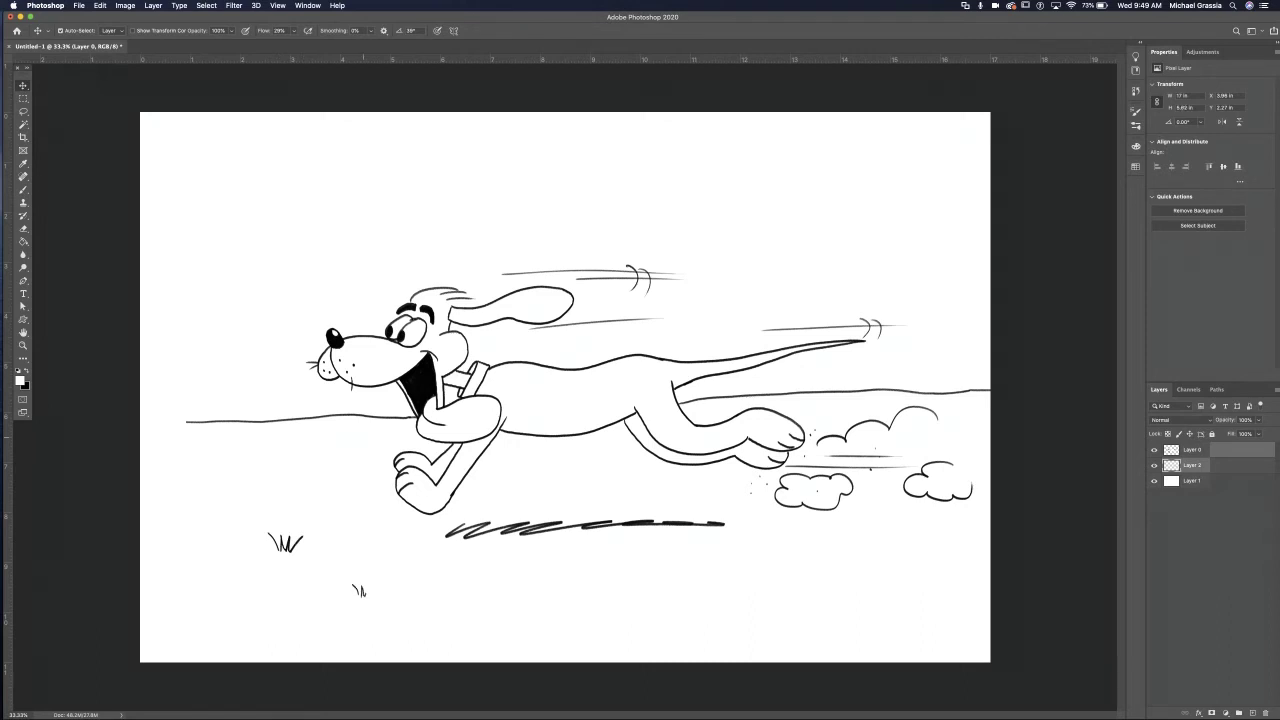
drag(366, 597, 377, 587)
mouse_move(797, 583)
mouse_down()
mouse_move(791, 571)
mouse_move(810, 574)
mouse_up()
drag(330, 417, 342, 414)
drag(887, 393, 885, 385)
drag(896, 393, 908, 387)
- Outline a row of scalloped bushes with leaf details at right, then draw the long fence top rail
mouse_move(990, 296)
mouse_down()
mouse_move(935, 295)
mouse_move(910, 268)
mouse_move(886, 292)
mouse_move(862, 285)
mouse_move(847, 298)
mouse_move(809, 282)
mouse_move(805, 298)
mouse_move(717, 326)
mouse_up()
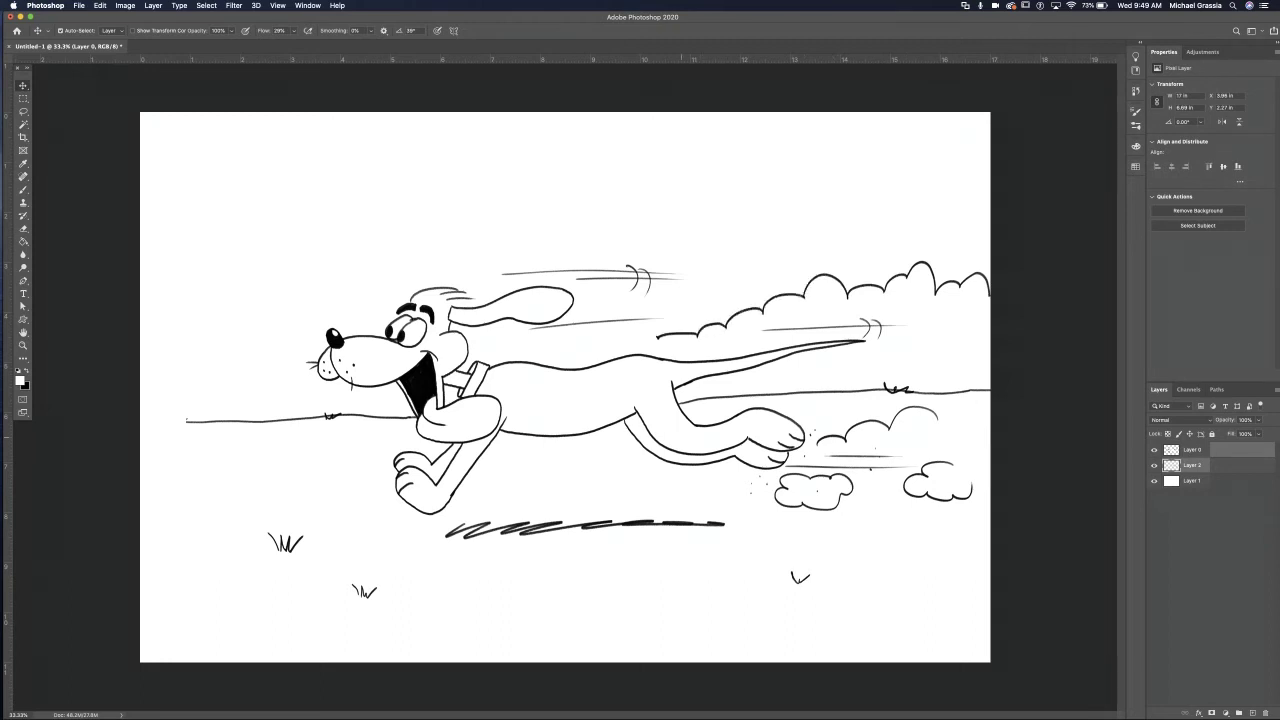
drag(658, 336, 633, 341)
mouse_move(817, 272)
mouse_down()
mouse_move(786, 265)
mouse_move(711, 296)
mouse_up()
drag(838, 278, 896, 268)
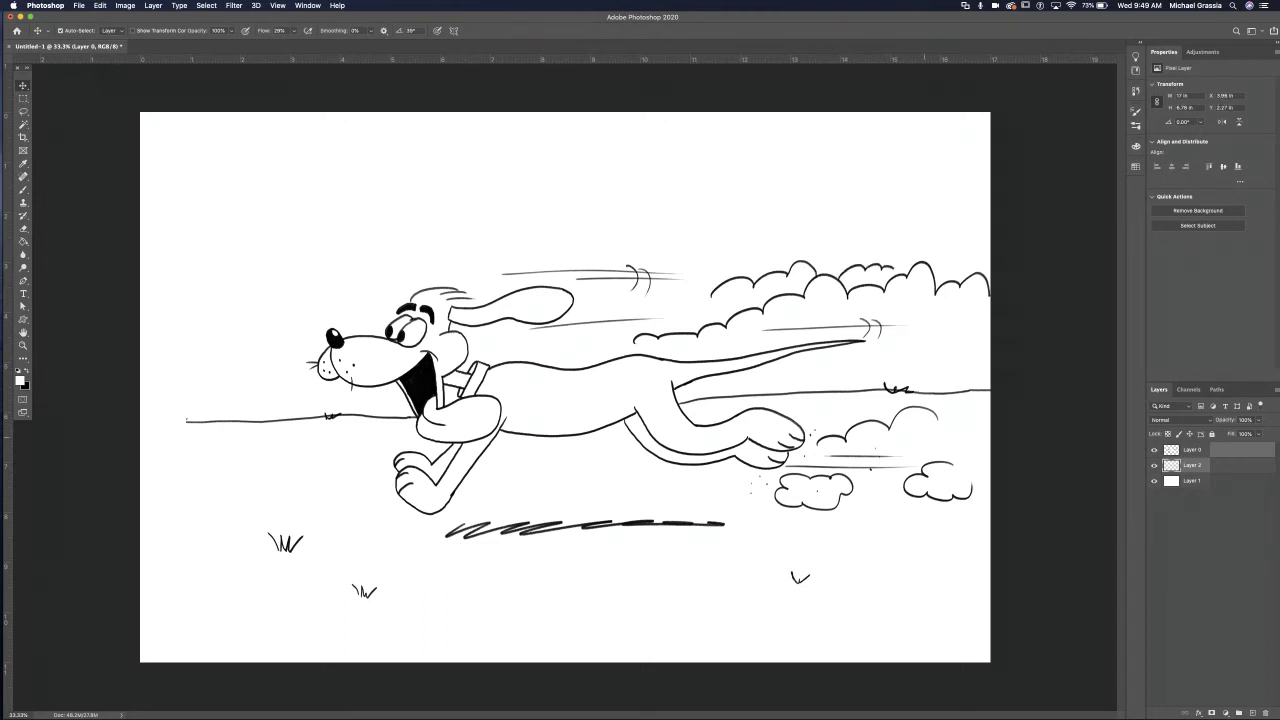
mouse_move(985, 237)
mouse_down()
mouse_move(936, 236)
mouse_move(879, 259)
mouse_up()
mouse_move(940, 334)
mouse_down()
mouse_move(951, 331)
mouse_move(935, 330)
mouse_up()
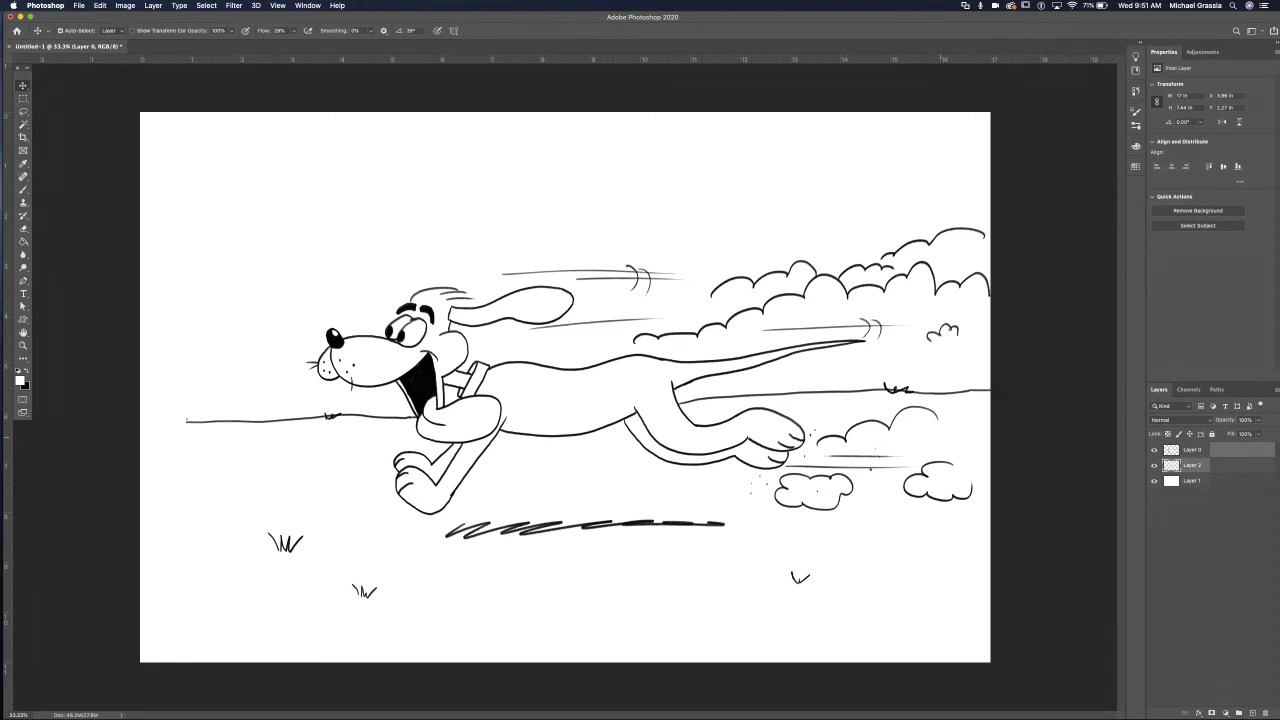
drag(929, 328, 941, 321)
drag(930, 258, 942, 253)
drag(186, 250, 918, 241)
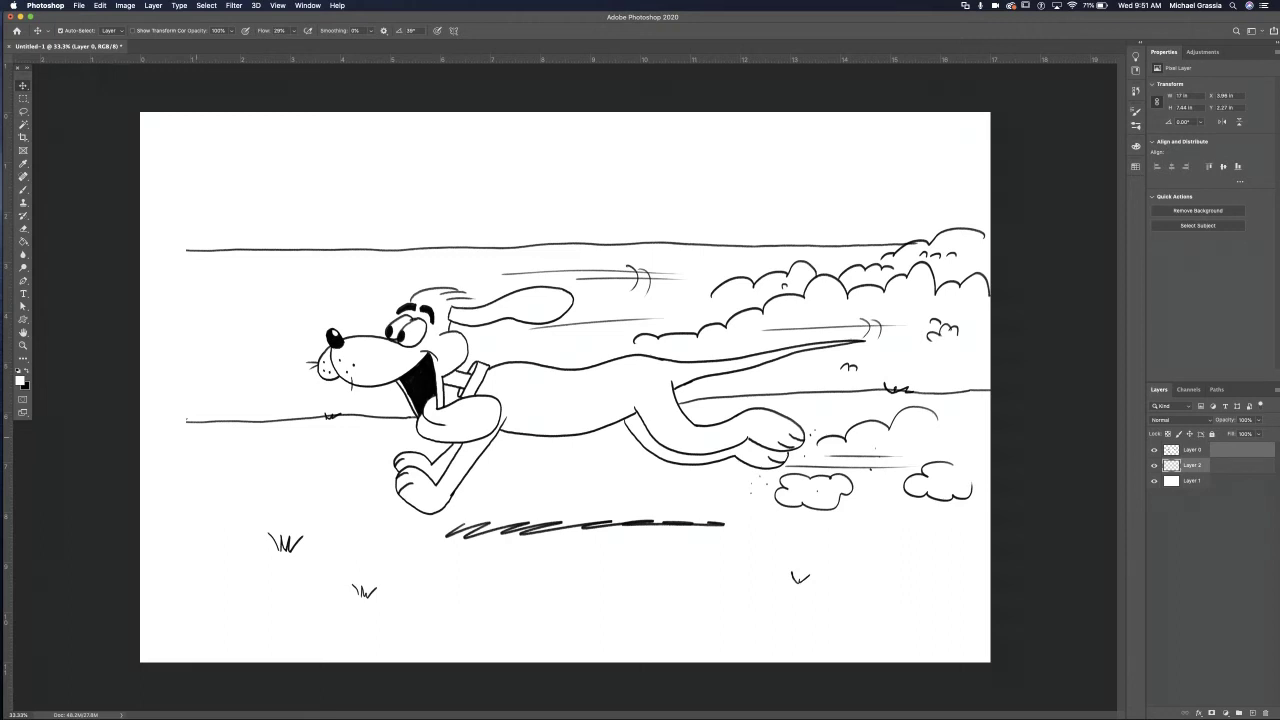
- Draw nine vertical fence planks at left, running from the top rail down to the horizon
drag(195, 260, 198, 420)
drag(217, 256, 224, 418)
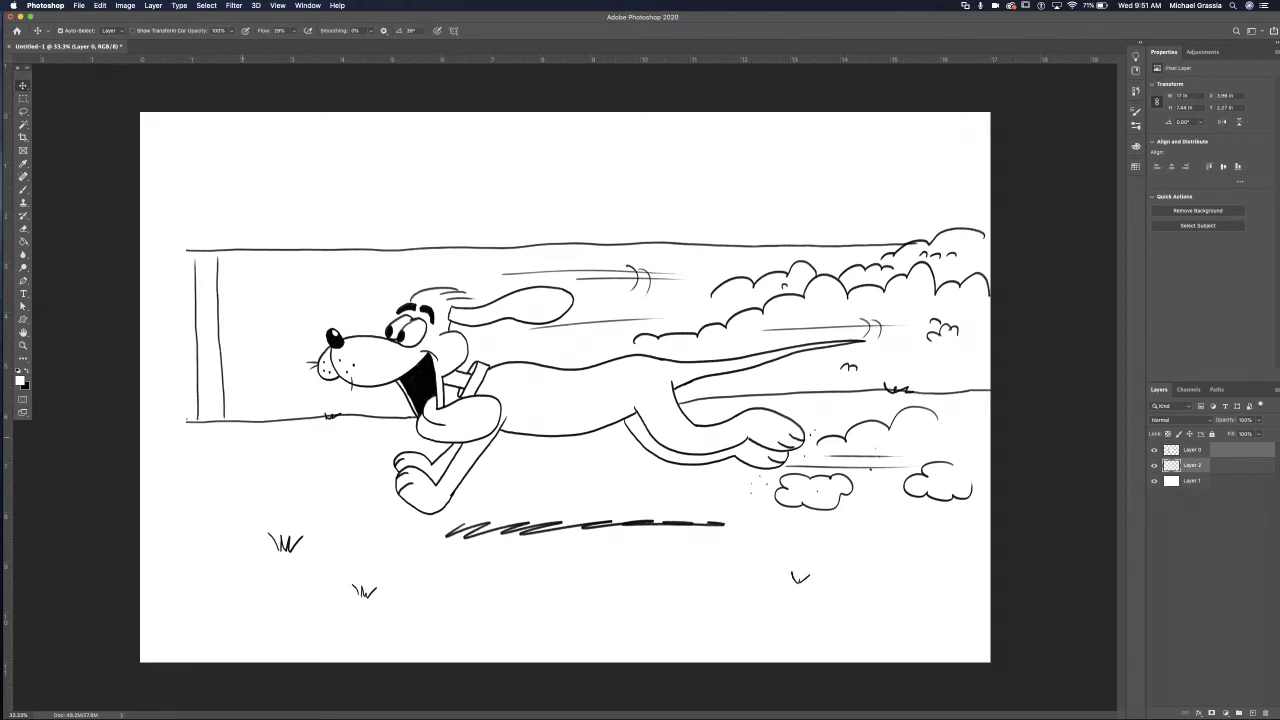
drag(241, 260, 252, 406)
drag(273, 258, 279, 408)
drag(300, 258, 304, 408)
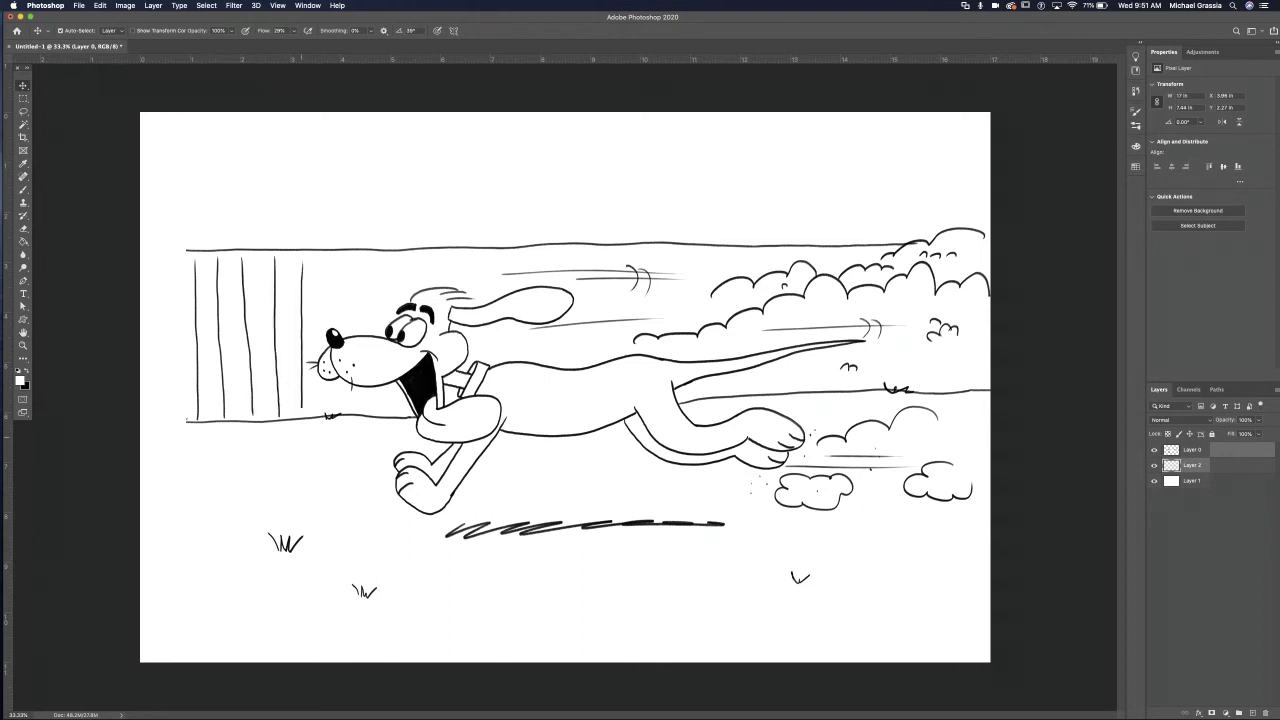
drag(328, 260, 320, 412)
drag(358, 260, 355, 324)
drag(386, 260, 383, 328)
drag(378, 390, 372, 410)
- Add more plank lines along the fence top, across to the bushes at right
mouse_move(422, 256)
mouse_down()
mouse_move(420, 288)
mouse_move(485, 294)
mouse_up()
mouse_move(519, 248)
mouse_down()
mouse_move(517, 268)
mouse_move(564, 266)
mouse_up()
mouse_move(603, 246)
mouse_down()
mouse_move(602, 258)
mouse_move(666, 264)
mouse_move(631, 262)
mouse_up()
mouse_move(706, 245)
mouse_down()
mouse_move(706, 284)
mouse_move(768, 270)
mouse_up()
mouse_move(792, 244)
mouse_down()
mouse_move(792, 264)
mouse_move(862, 264)
mouse_up()
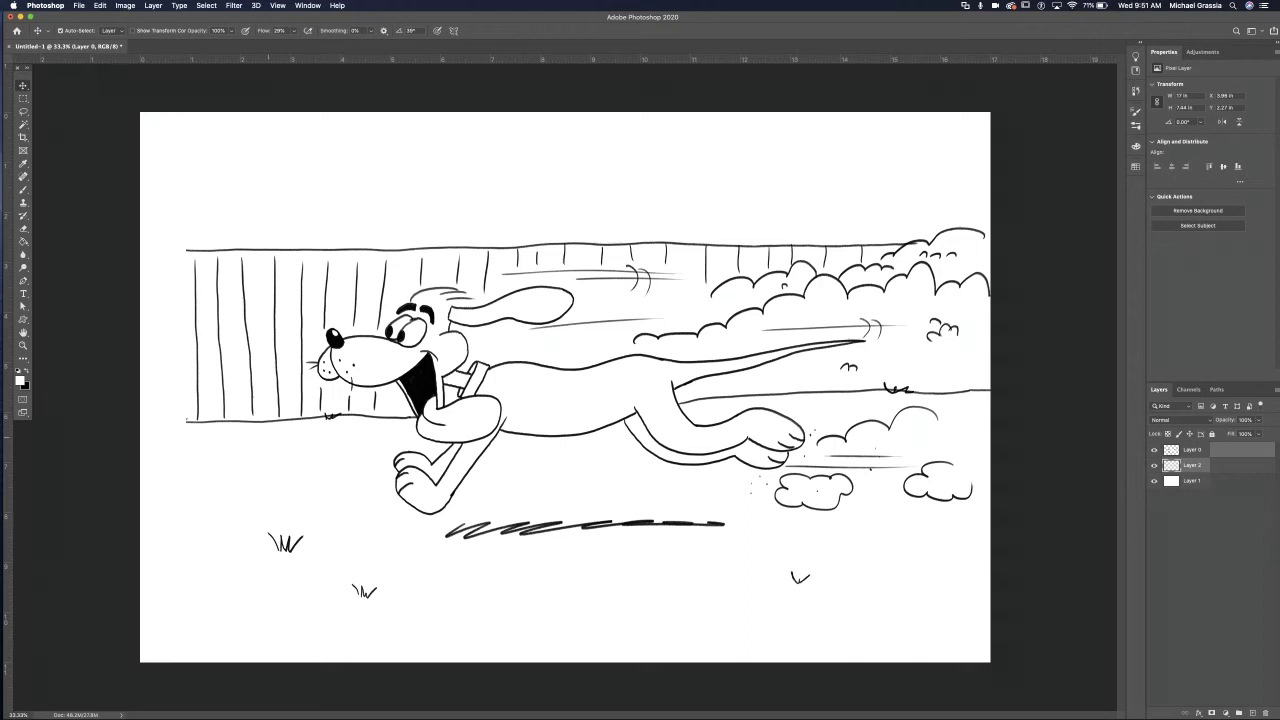
- Add thin wood-grain strokes inside the fence planks from the leftmost to the rightmost
mouse_move(257, 264)
mouse_down()
mouse_move(262, 326)
mouse_move(230, 378)
mouse_up()
drag(232, 308, 234, 344)
drag(230, 276, 206, 390)
drag(206, 272, 205, 308)
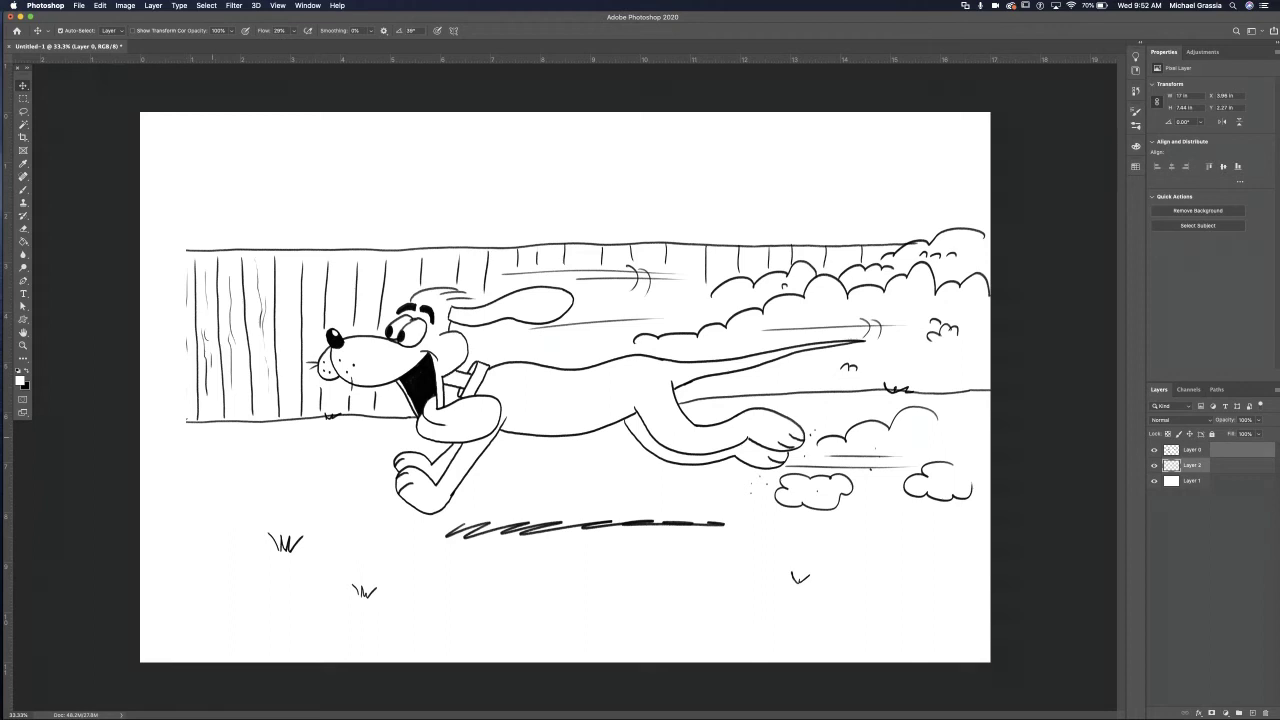
drag(313, 268, 316, 320)
drag(287, 378, 287, 408)
mouse_move(366, 262)
mouse_down()
mouse_move(368, 320)
mouse_move(406, 278)
mouse_move(404, 300)
mouse_up()
mouse_move(442, 260)
mouse_down()
mouse_move(442, 280)
mouse_move(476, 300)
mouse_up()
drag(529, 250, 530, 268)
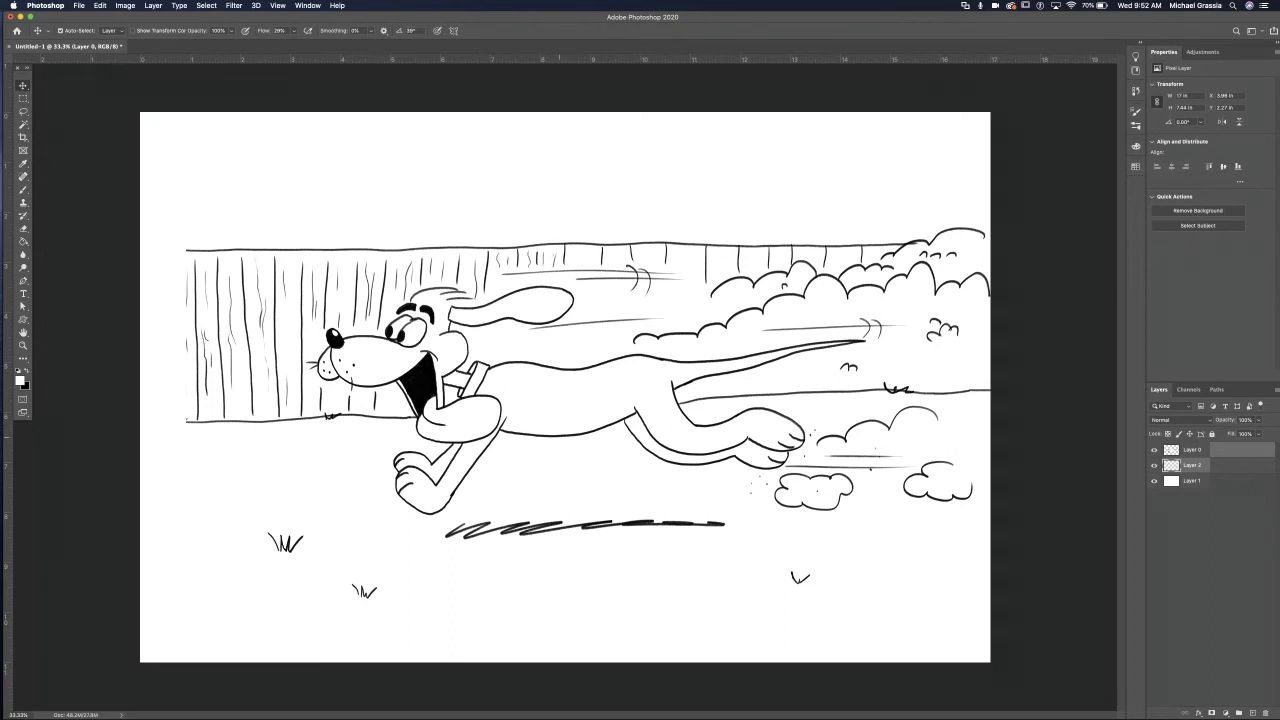
drag(577, 250, 580, 270)
drag(646, 245, 647, 264)
mouse_move(780, 247)
mouse_down()
mouse_move(782, 264)
mouse_move(810, 264)
mouse_up()
- Draw the house roof with a peak stroke and shingle lines, plus the wall below it
mouse_move(824, 113)
mouse_down()
mouse_move(741, 172)
mouse_move(993, 170)
mouse_up()
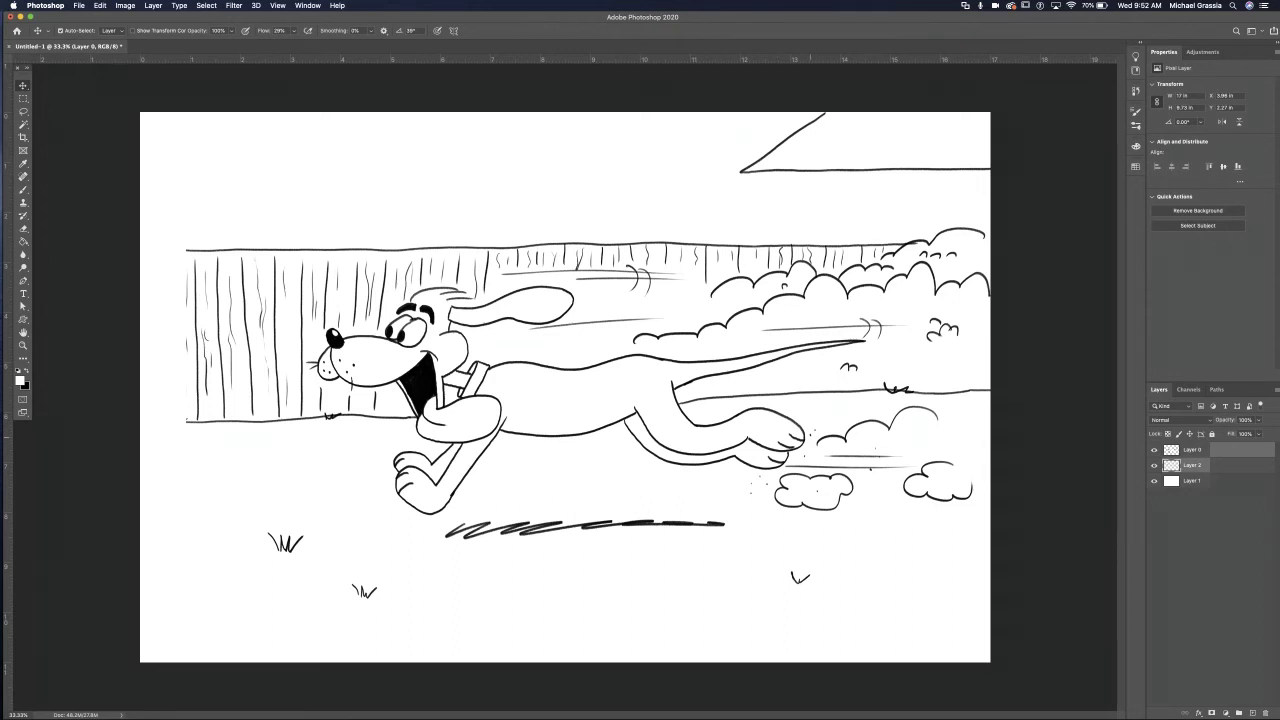
drag(805, 171, 805, 190)
mouse_move(820, 115)
mouse_down()
mouse_move(734, 172)
mouse_move(809, 124)
mouse_move(864, 122)
mouse_move(790, 140)
mouse_move(892, 153)
mouse_up()
drag(756, 163, 816, 163)
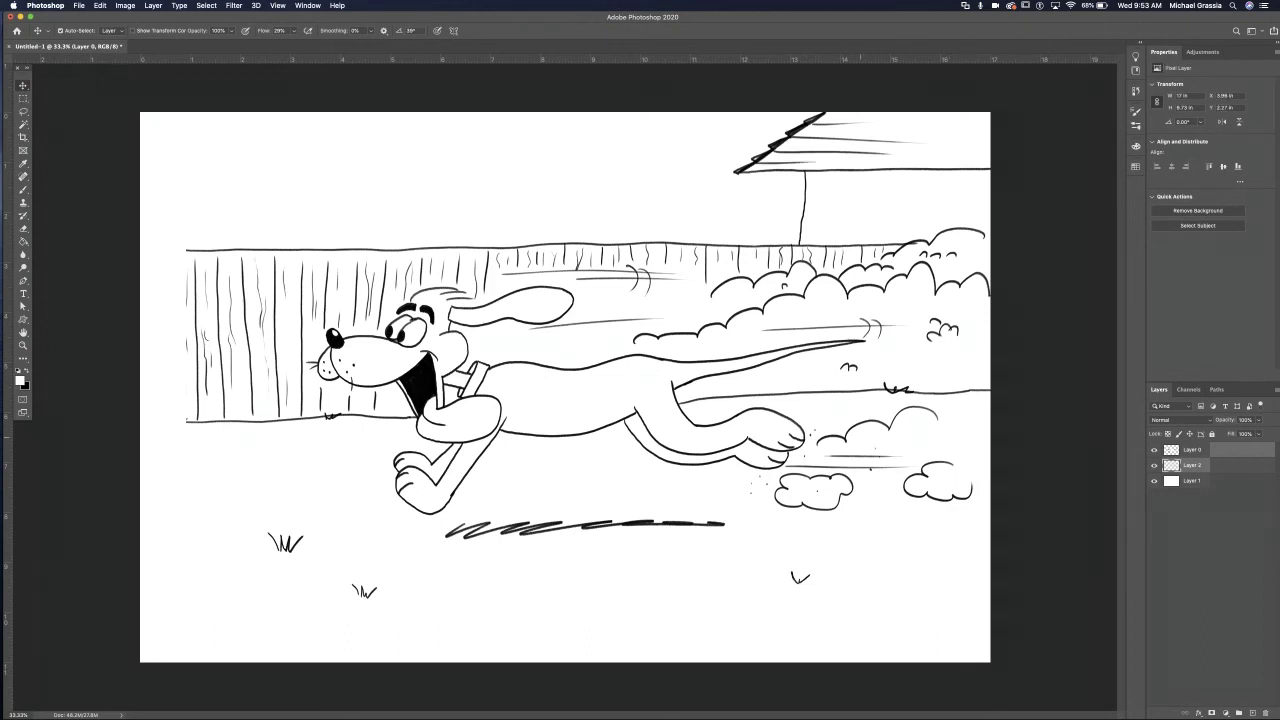
mouse_move(845, 195)
mouse_down()
mouse_move(845, 242)
mouse_move(854, 196)
mouse_move(928, 193)
mouse_move(942, 224)
mouse_up()
- Give the window panes, a sill and reflection marks, then outline a treetop at upper left
mouse_move(851, 205)
mouse_down()
mouse_move(851, 223)
mouse_move(893, 204)
mouse_move(895, 233)
mouse_move(928, 205)
mouse_move(935, 232)
mouse_up()
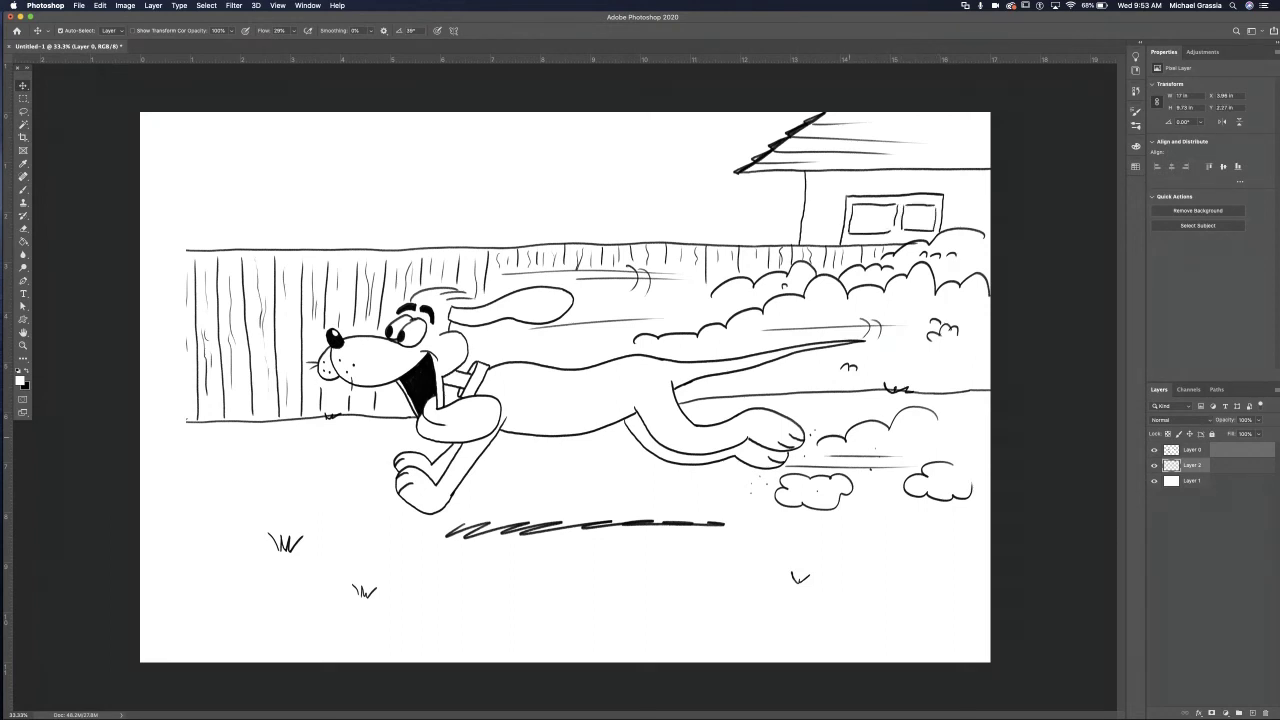
drag(848, 240, 886, 239)
mouse_move(878, 218)
mouse_down()
mouse_move(896, 204)
mouse_move(866, 222)
mouse_move(929, 212)
mouse_up()
mouse_move(311, 113)
mouse_down()
mouse_move(266, 190)
mouse_move(186, 212)
mouse_up()
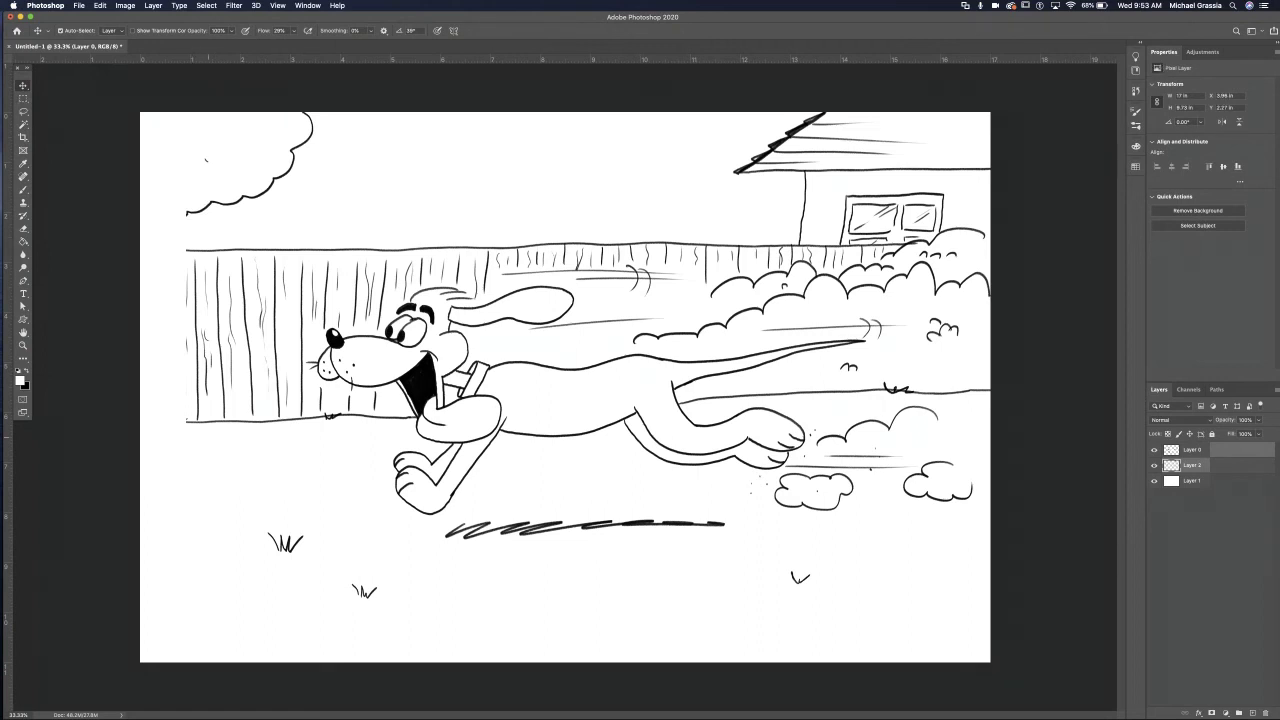
- Add leaf detail and a trunk to the top-left tree, and a long cloud above the fence
mouse_move(206, 158)
mouse_down()
mouse_move(244, 133)
mouse_move(281, 141)
mouse_up()
mouse_move(251, 198)
mouse_down()
mouse_move(207, 240)
mouse_move(190, 236)
mouse_up()
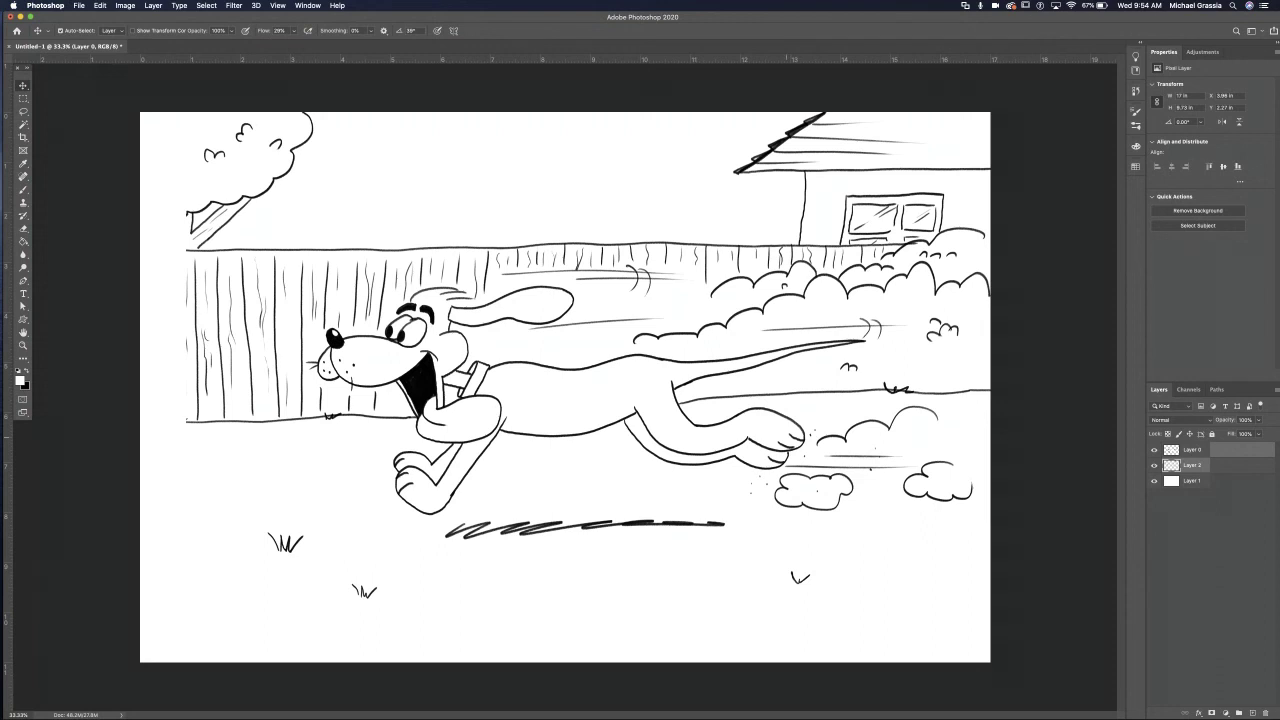
mouse_move(790, 122)
mouse_down()
mouse_move(663, 133)
mouse_move(649, 155)
mouse_move(588, 148)
mouse_move(758, 204)
mouse_up()
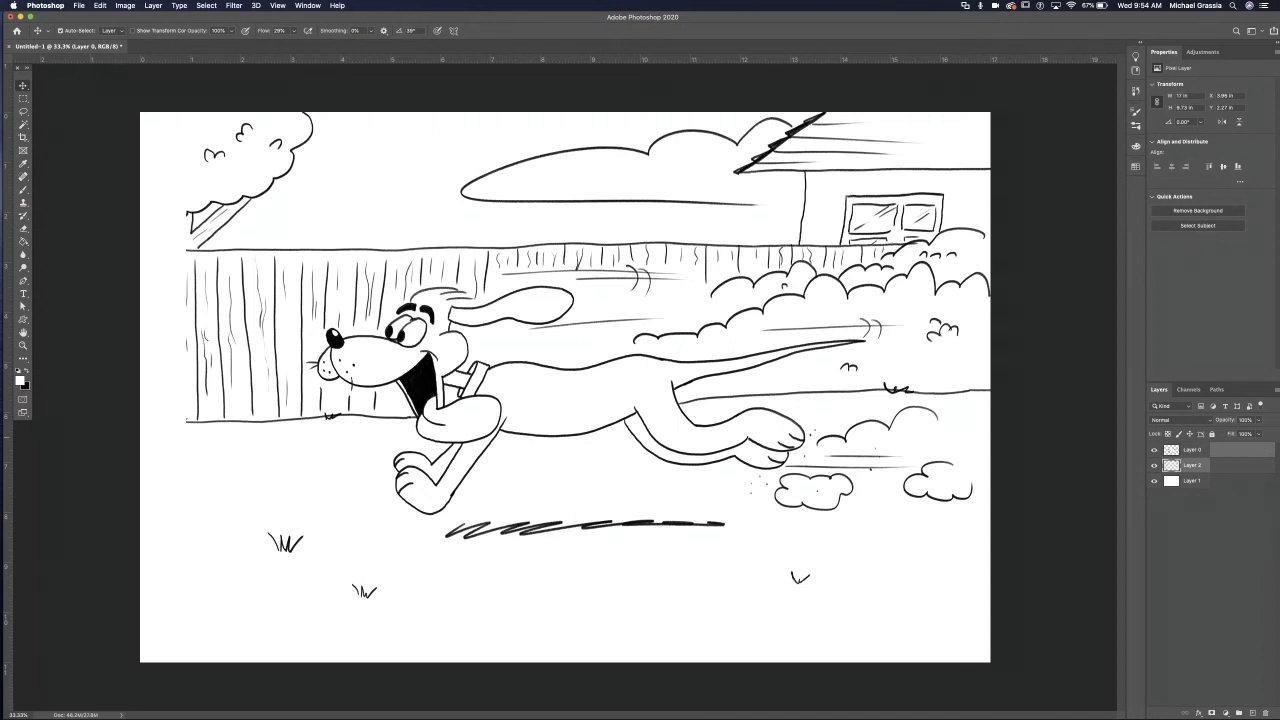
click(23, 189)
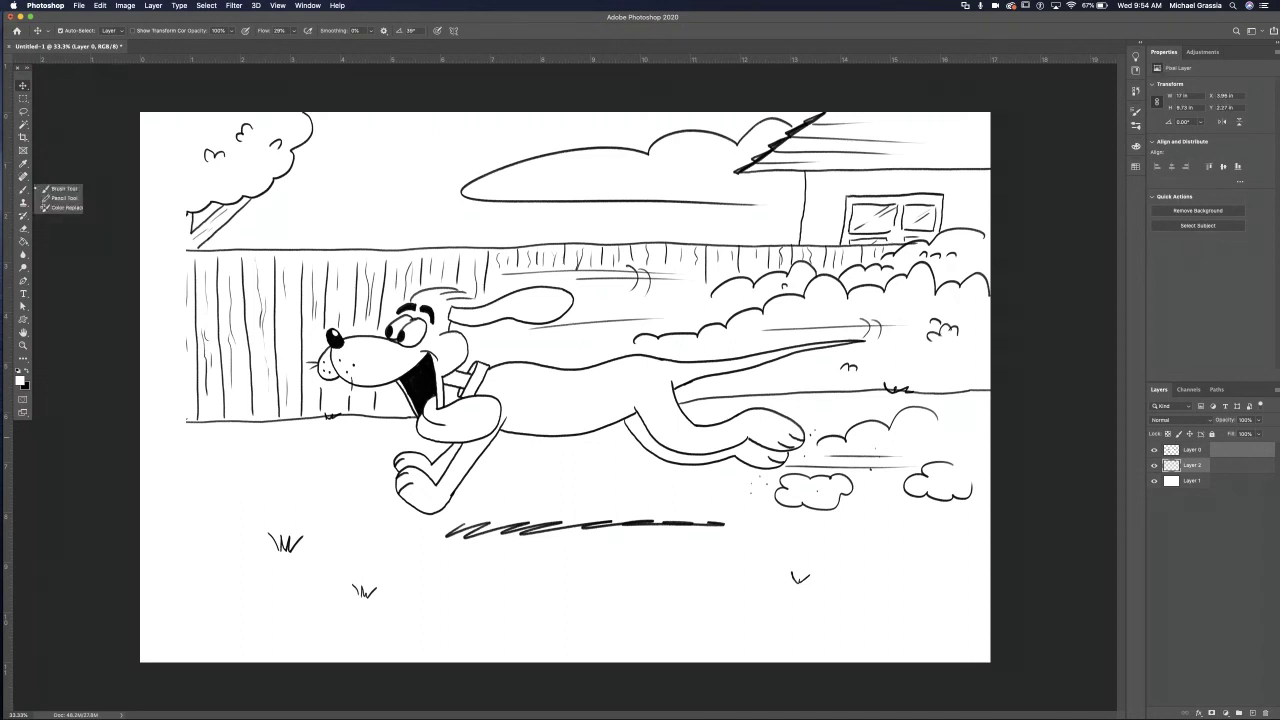
click(60, 198)
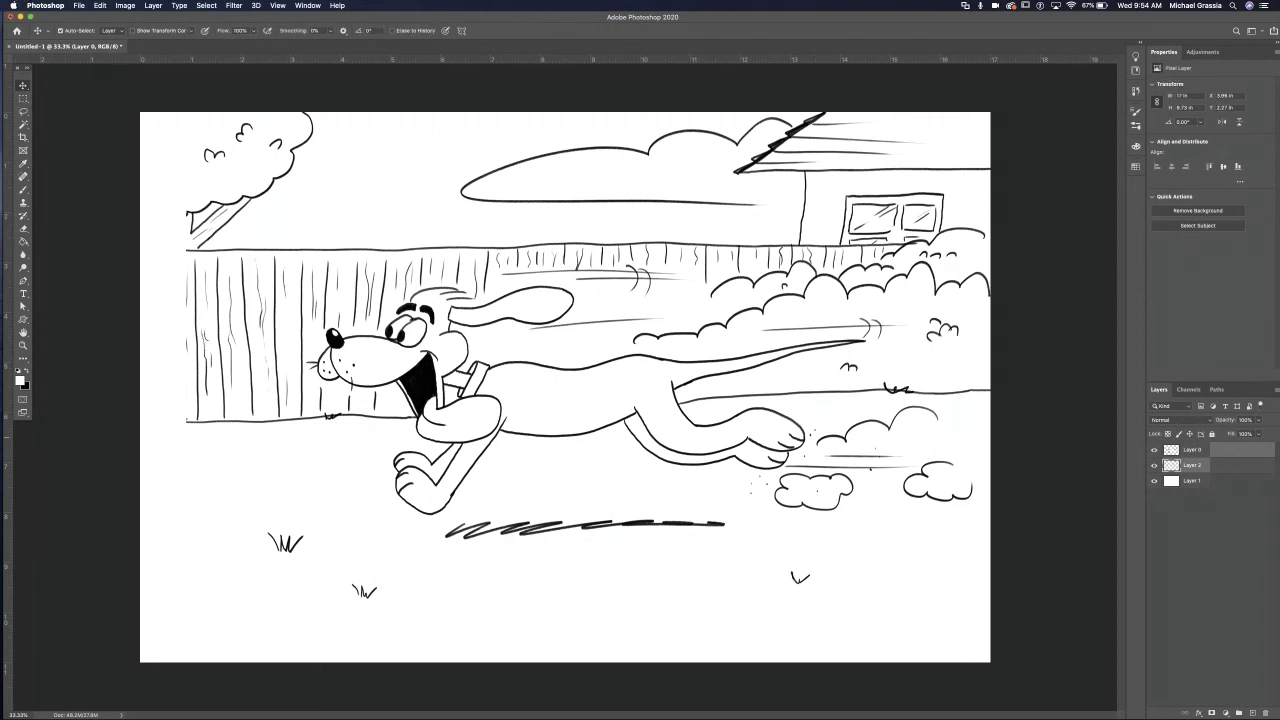
key(shift+b)
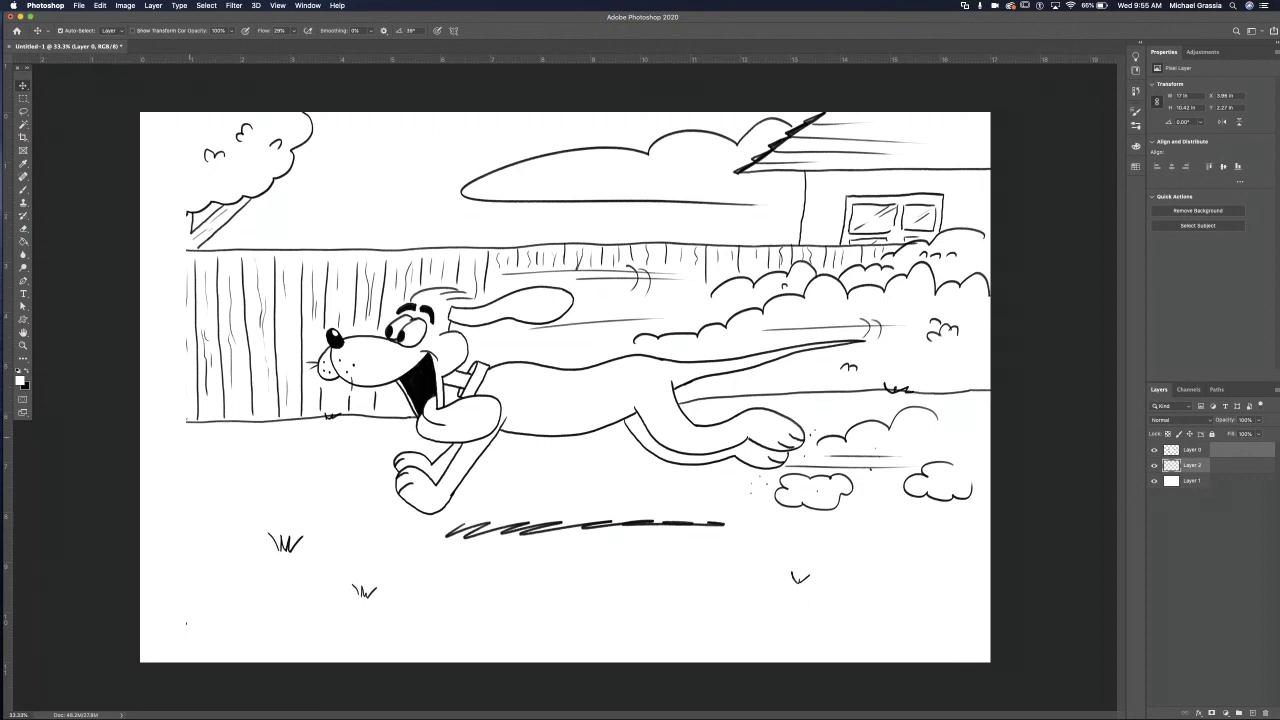
key(super+z)
- On Layer 0, paint a solid black back spot, a hatched black ear and a dark tail tip
click(1240, 449)
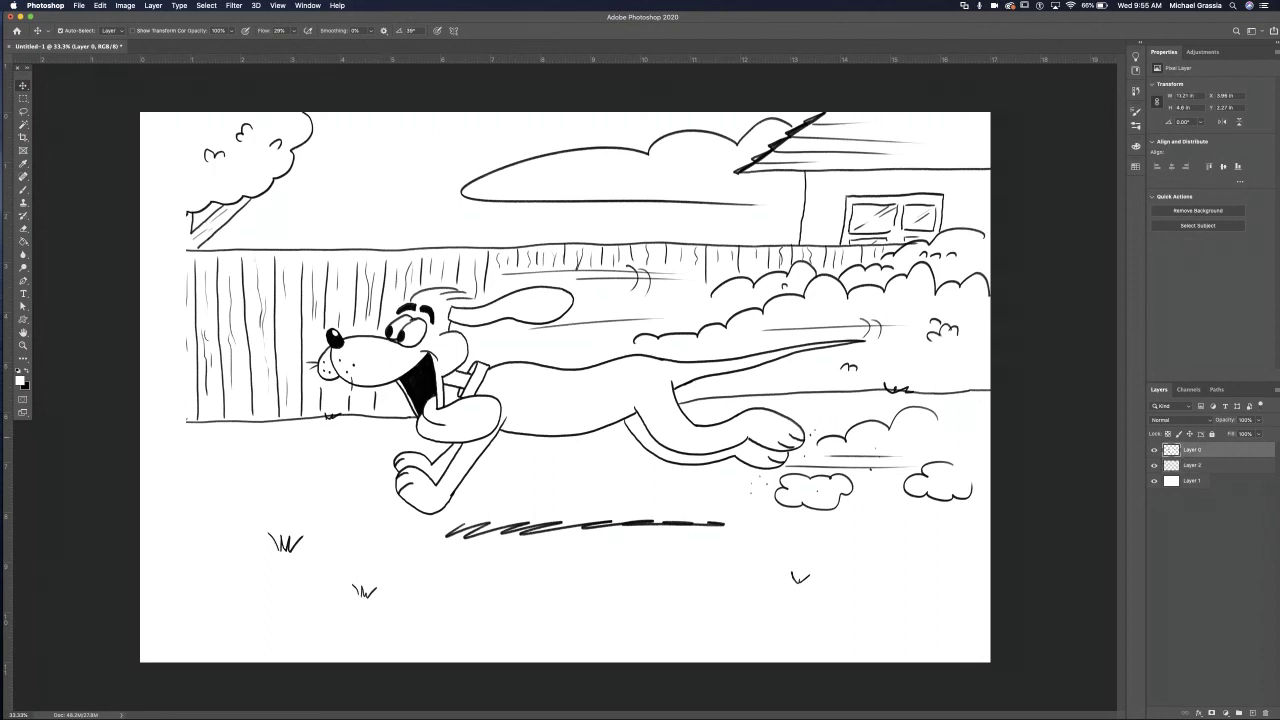
mouse_move(508, 369)
mouse_down()
mouse_move(634, 401)
mouse_move(618, 373)
mouse_up()
mouse_move(502, 368)
mouse_down()
mouse_move(620, 382)
mouse_move(590, 394)
mouse_move(632, 398)
mouse_move(640, 378)
mouse_up()
mouse_move(450, 318)
mouse_down()
mouse_move(544, 290)
mouse_move(570, 306)
mouse_up()
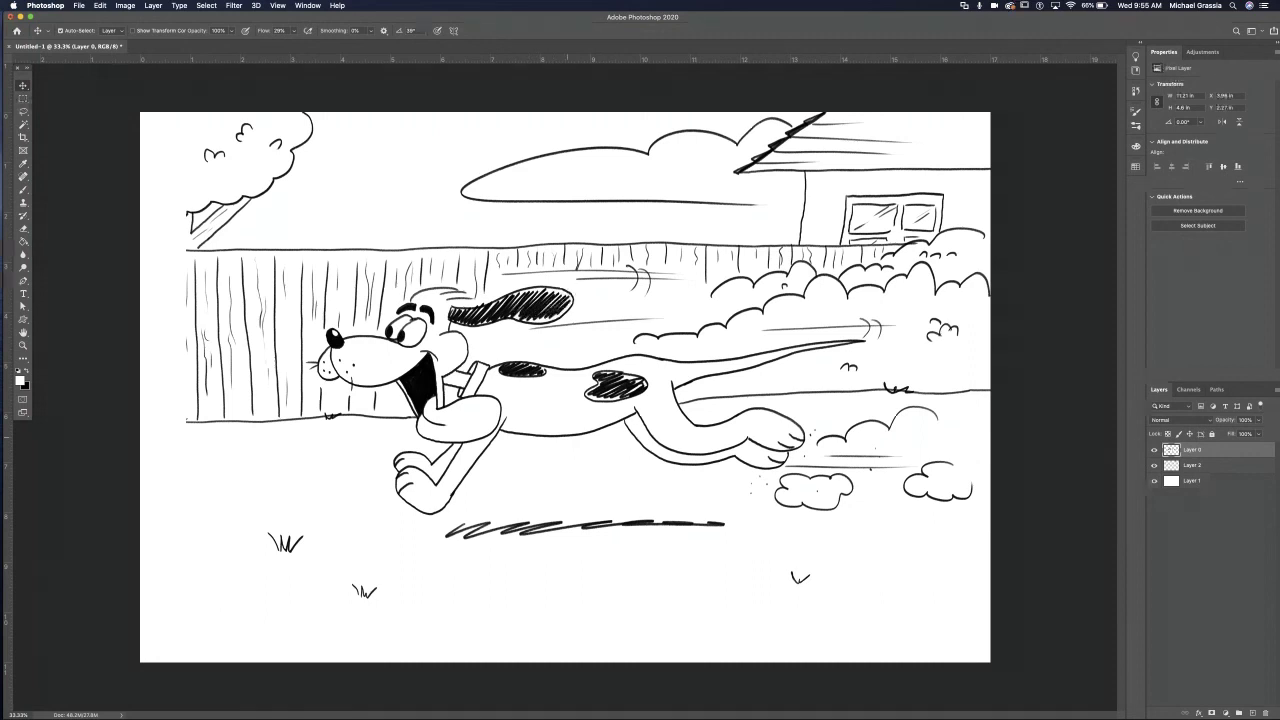
mouse_move(850, 342)
mouse_down()
mouse_move(800, 350)
mouse_move(818, 344)
mouse_up()
- Add a dark hind-leg patch, then sketch chest fur markings on a new Layer 3
drag(624, 414, 644, 434)
key(super+j)
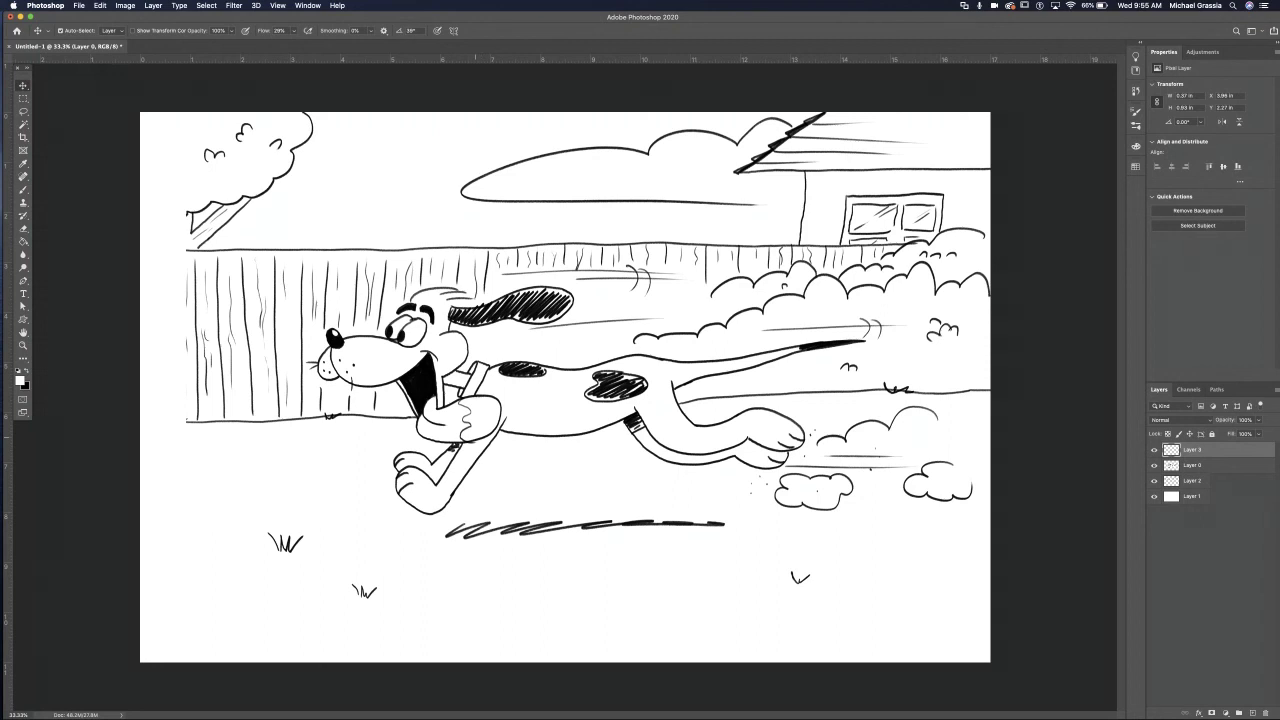
mouse_move(482, 396)
mouse_down()
mouse_move(532, 399)
mouse_move(507, 433)
mouse_move(552, 411)
mouse_move(536, 418)
mouse_up()
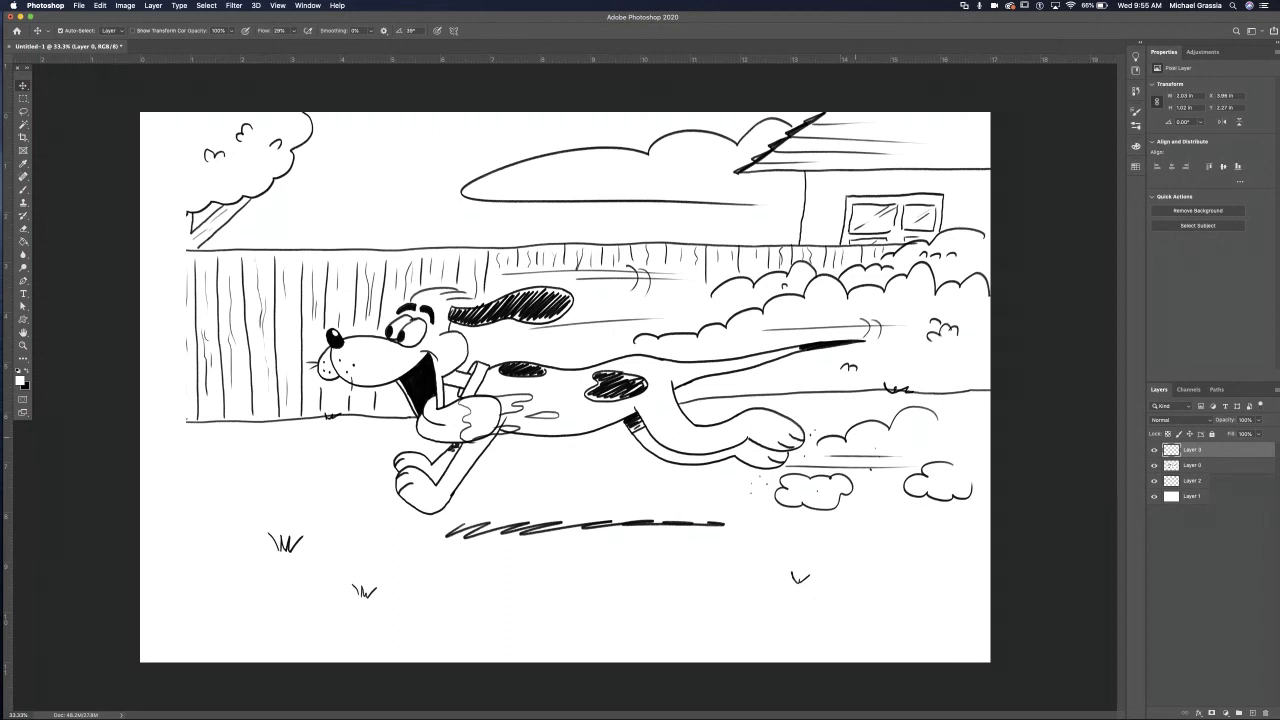
- Handwrite a circled signature with a '20 date in the lower right, giving the circle a pointed tail
mouse_move(866, 560)
mouse_down()
mouse_move(856, 590)
mouse_move(866, 578)
mouse_move(880, 590)
mouse_move(886, 572)
mouse_move(902, 586)
mouse_move(910, 556)
mouse_move(884, 538)
mouse_up()
mouse_move(868, 596)
mouse_down()
mouse_move(903, 612)
mouse_move(909, 601)
mouse_up()
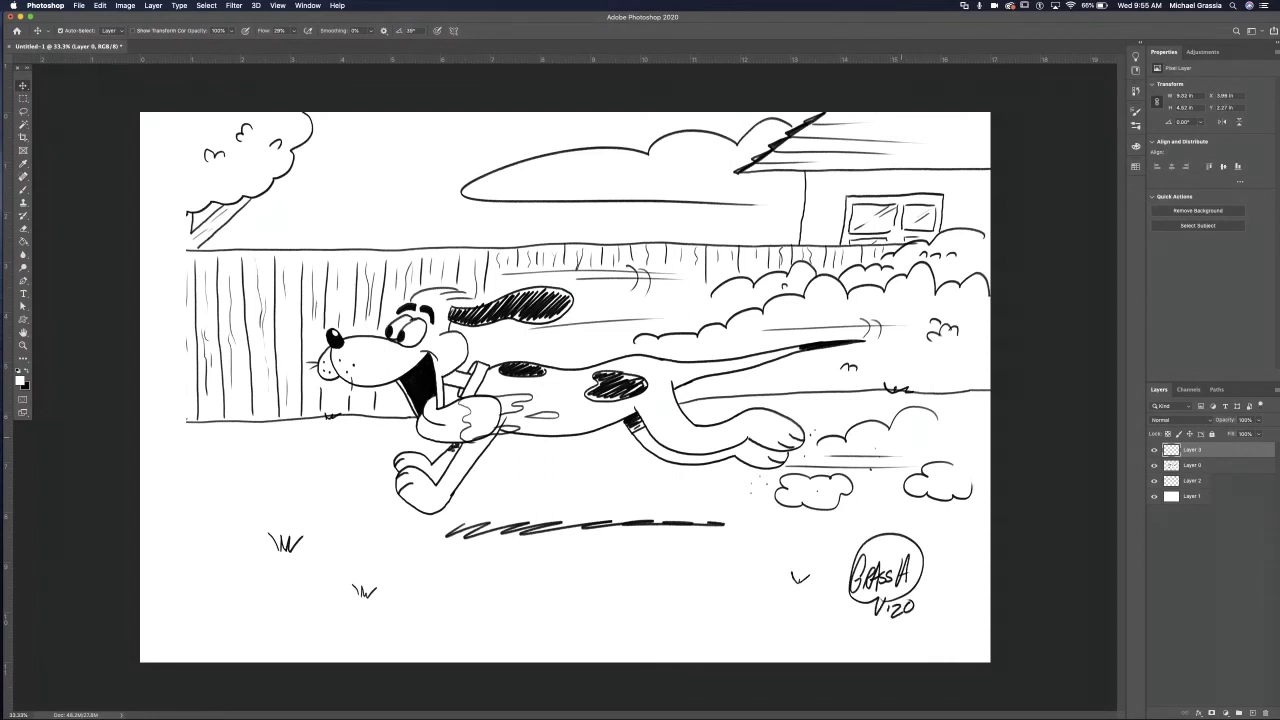